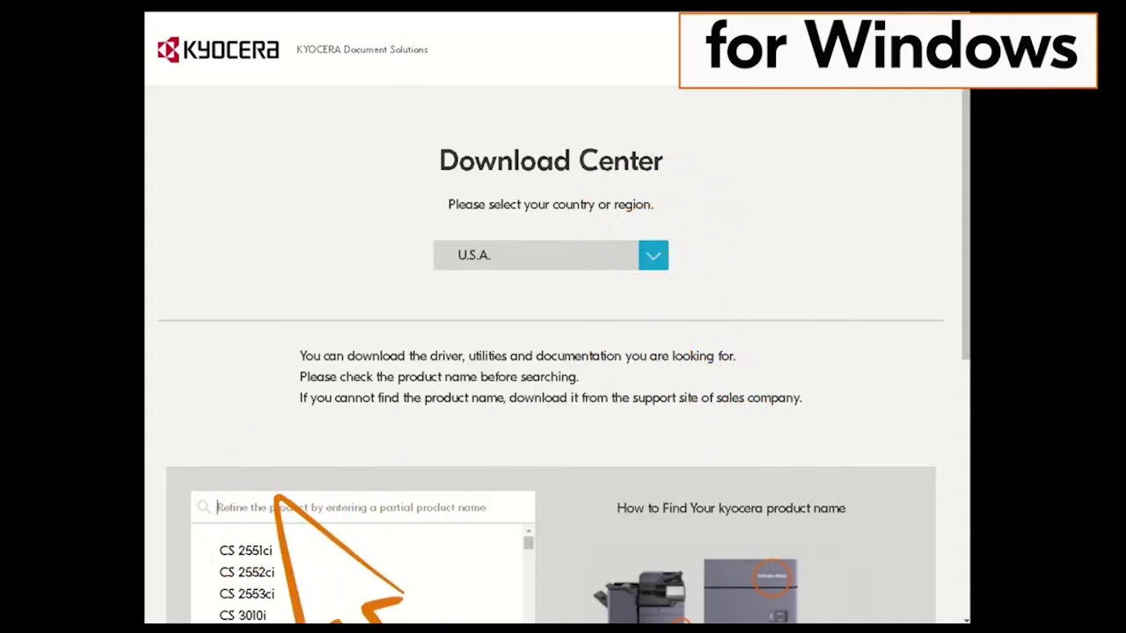
# Step: Find the MA2000w product page and choose Windows 10 64-bit as operating system and English(US) as language
pyautogui.write('MA')
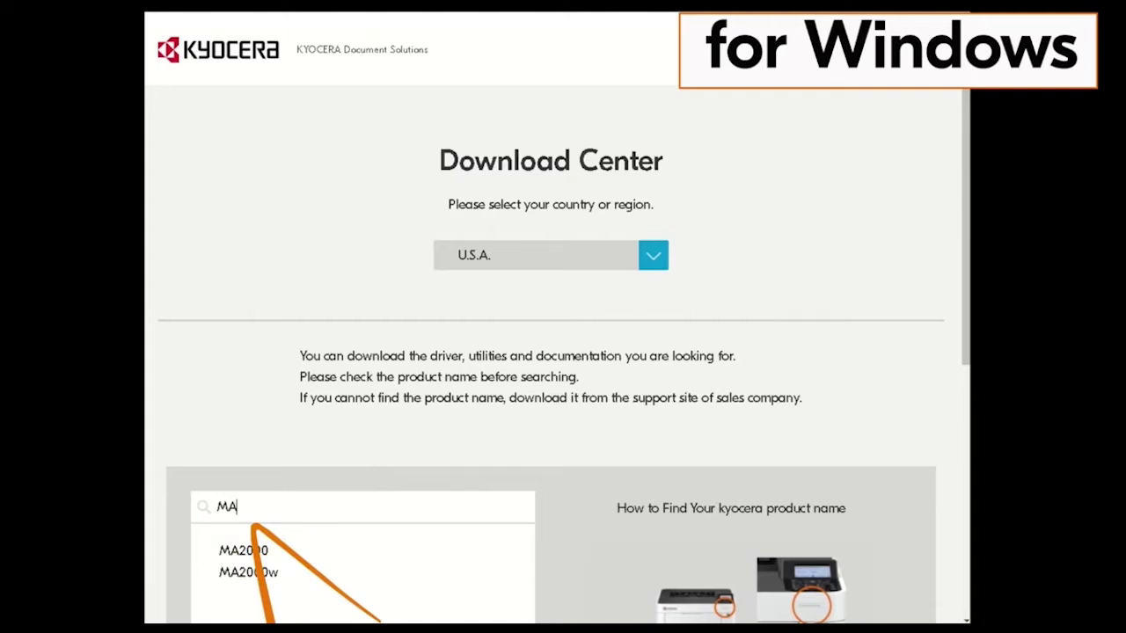
pyautogui.click(248, 572)
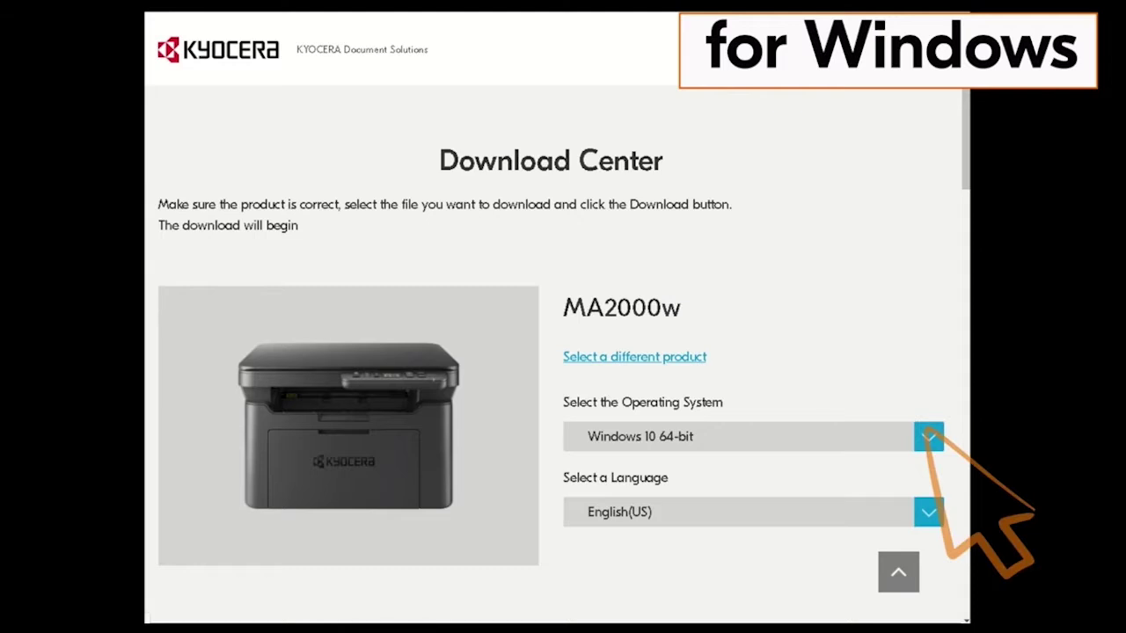
pyautogui.click(928, 437)
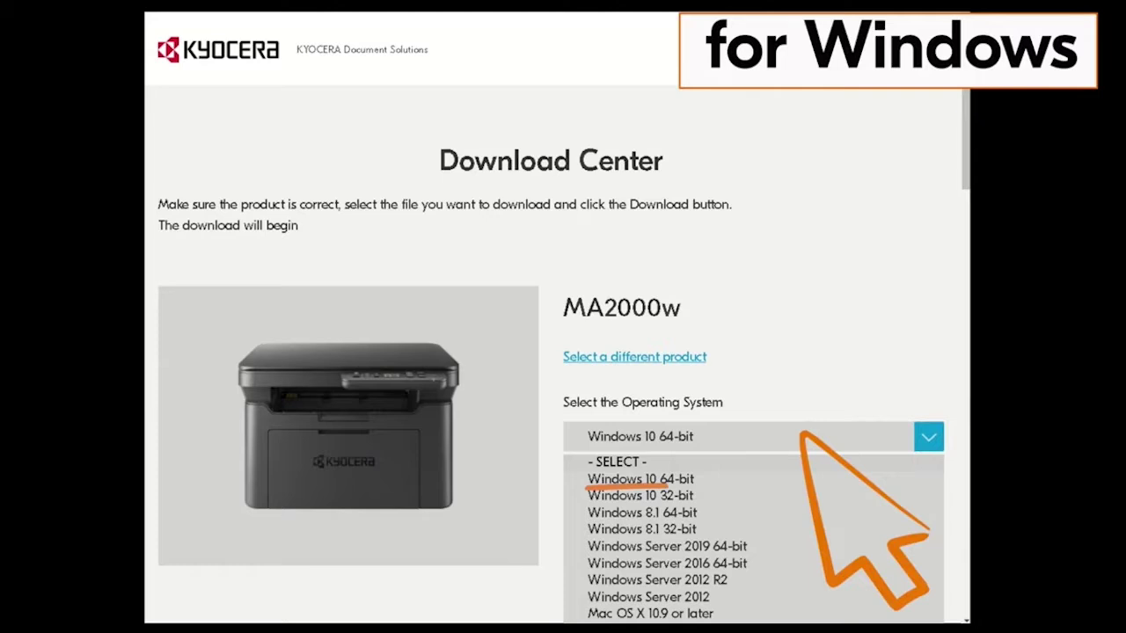
pyautogui.press('Return')
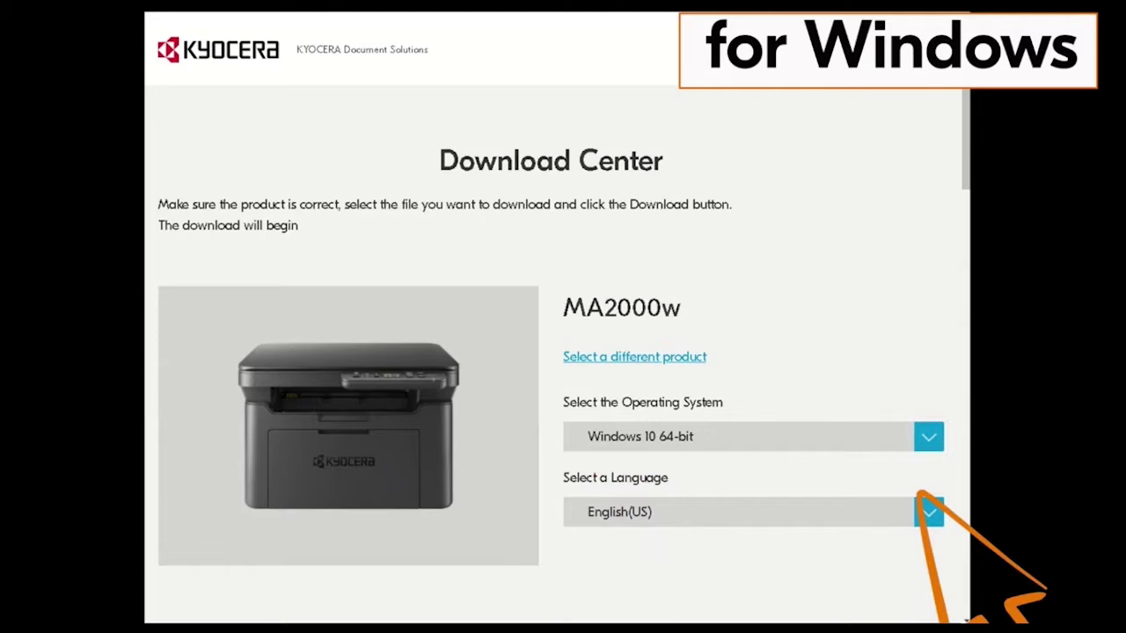
pyautogui.click(929, 512)
pyautogui.click(926, 509)
# Step: Download the Windows web installer from the Easy Installation section and agree to its license agreement
pyautogui.scroll(-1, 963, 134)
pyautogui.moveTo(963, 133); pyautogui.dragTo(952, 456)
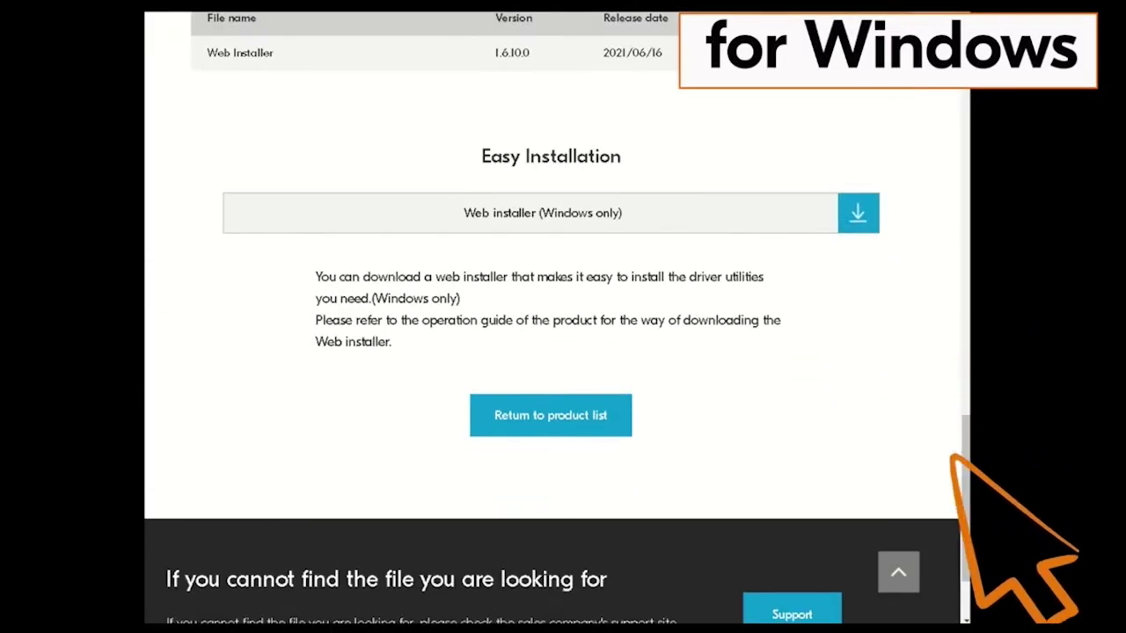
pyautogui.click(851, 212)
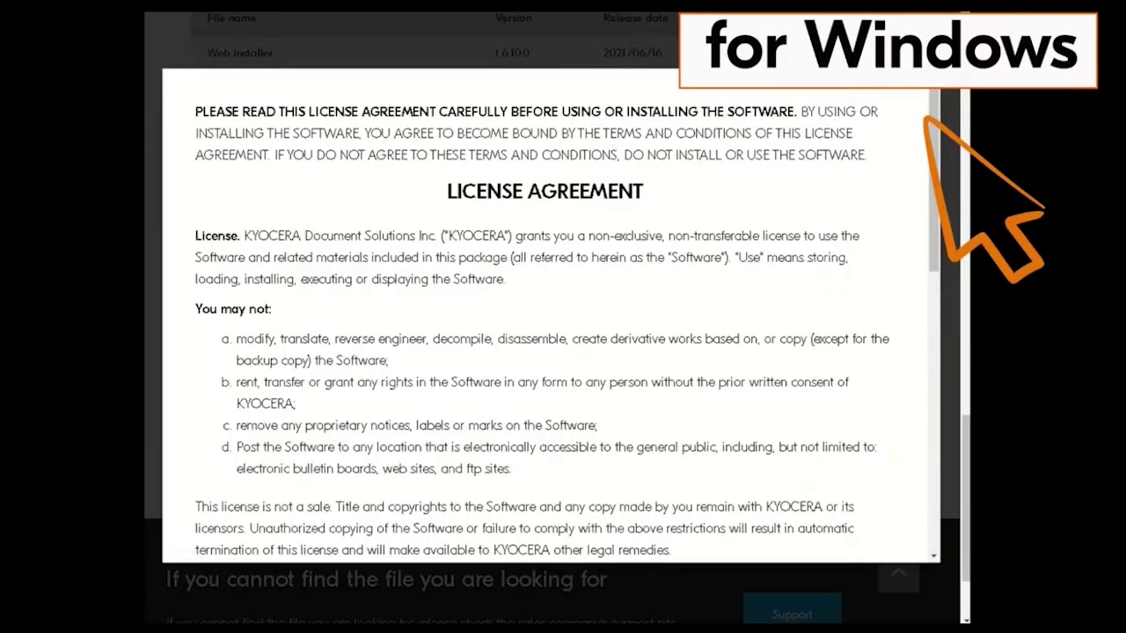
pyautogui.moveTo(938, 146); pyautogui.dragTo(935, 432)
pyautogui.click(547, 500)
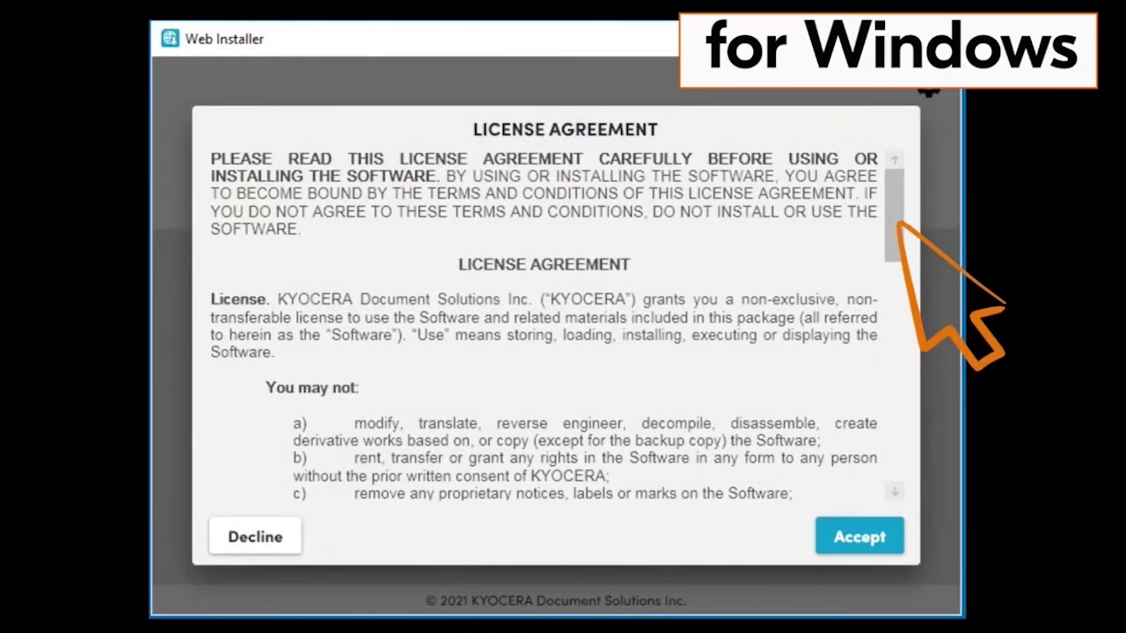
# Step: Read through and accept the Web Installer's license agreement and acknowledge the Resource and Energy Saving notice
pyautogui.moveTo(899, 227); pyautogui.dragTo(884, 453)
pyautogui.click(858, 535)
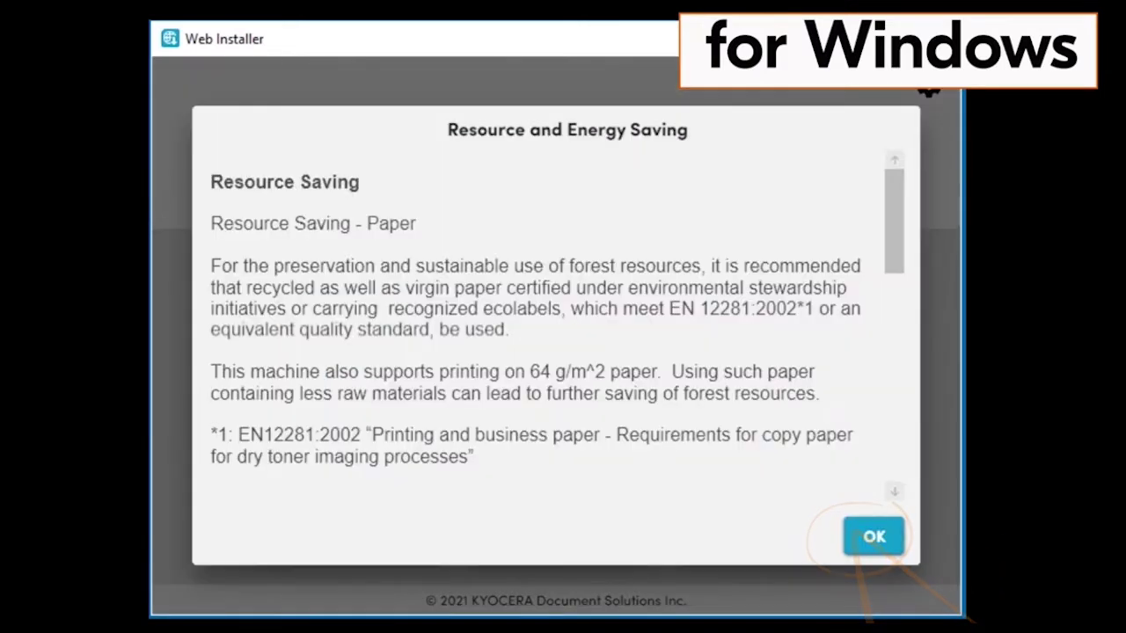
pyautogui.moveTo(892, 206); pyautogui.dragTo(897, 419)
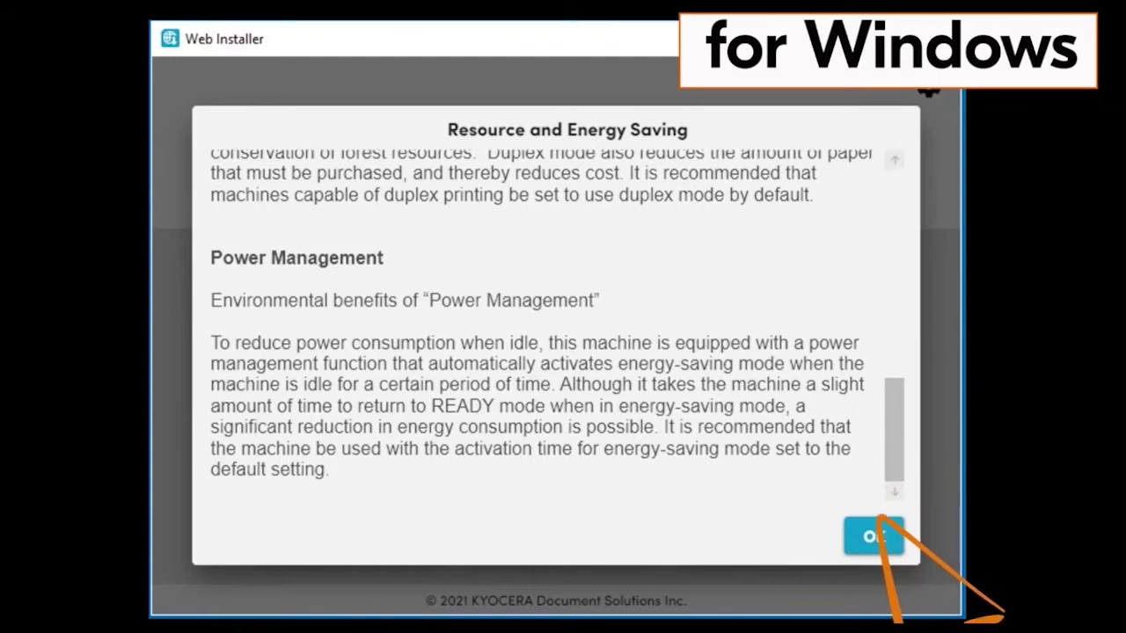
pyautogui.click(873, 536)
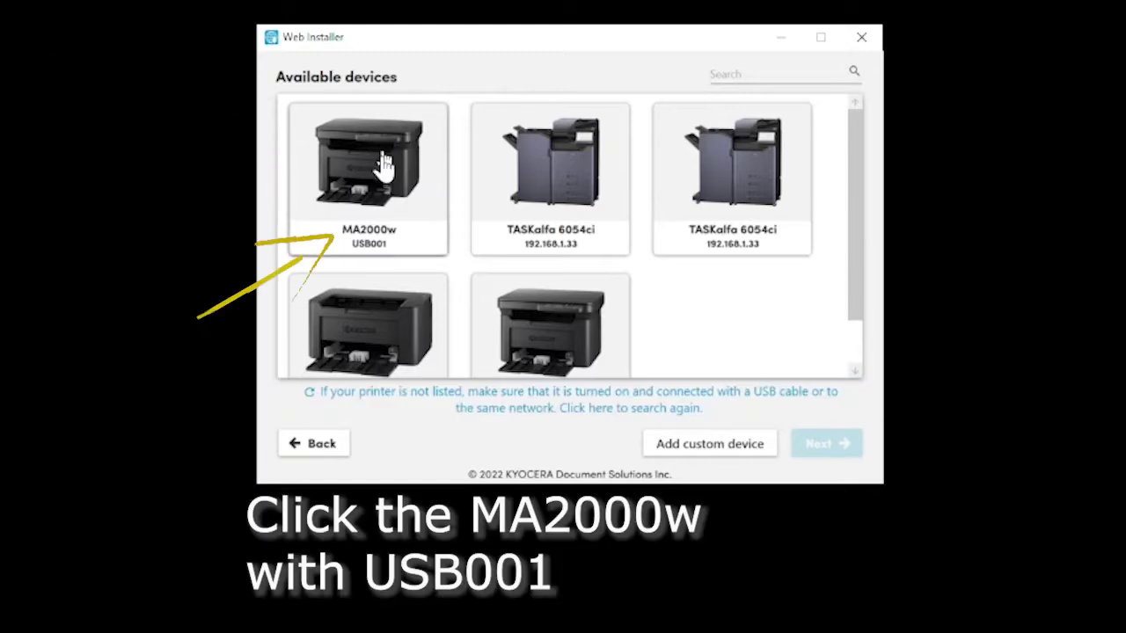
# Step: Select the MA2000w on USB001, install all of its listed components and proceed to the printer configuration
pyautogui.click(359, 192)
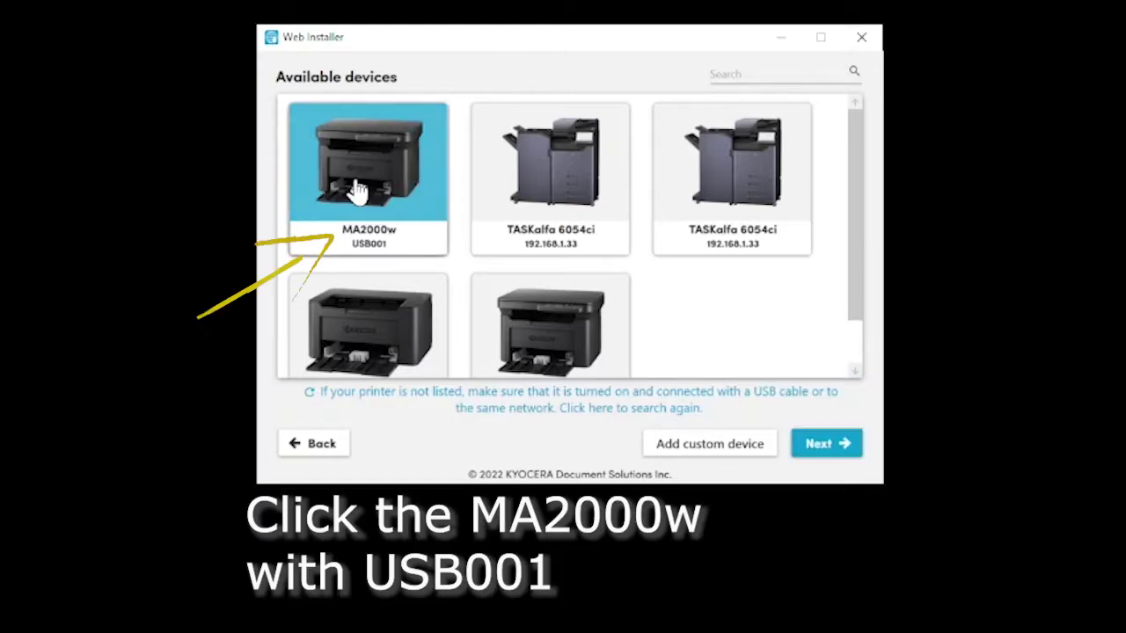
pyautogui.click(827, 444)
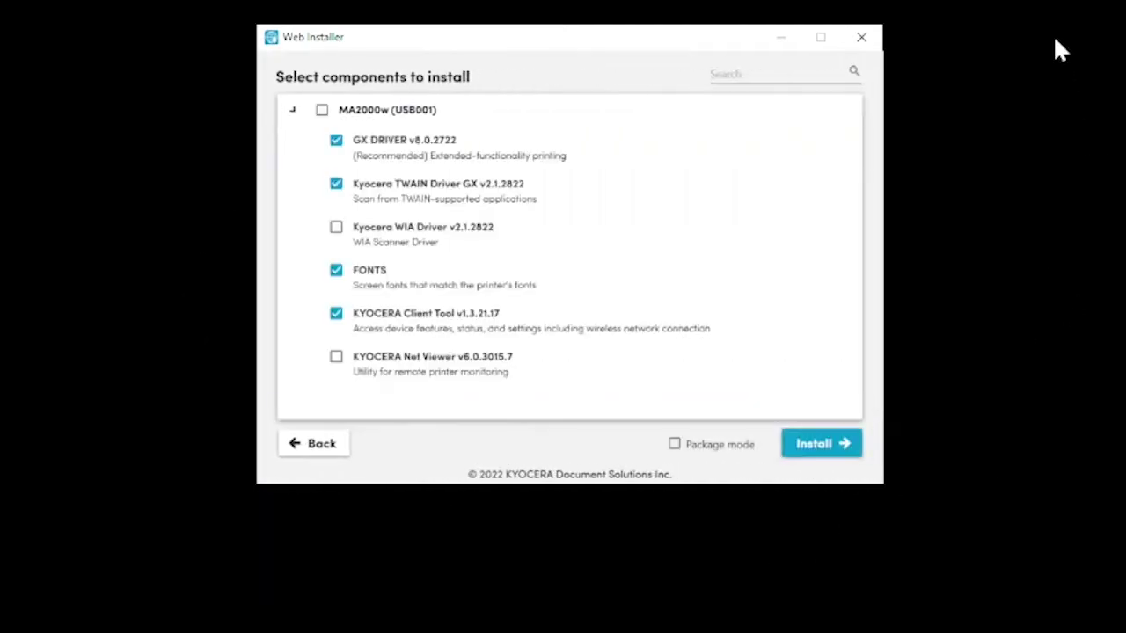
pyautogui.click(322, 110)
pyautogui.click(829, 454)
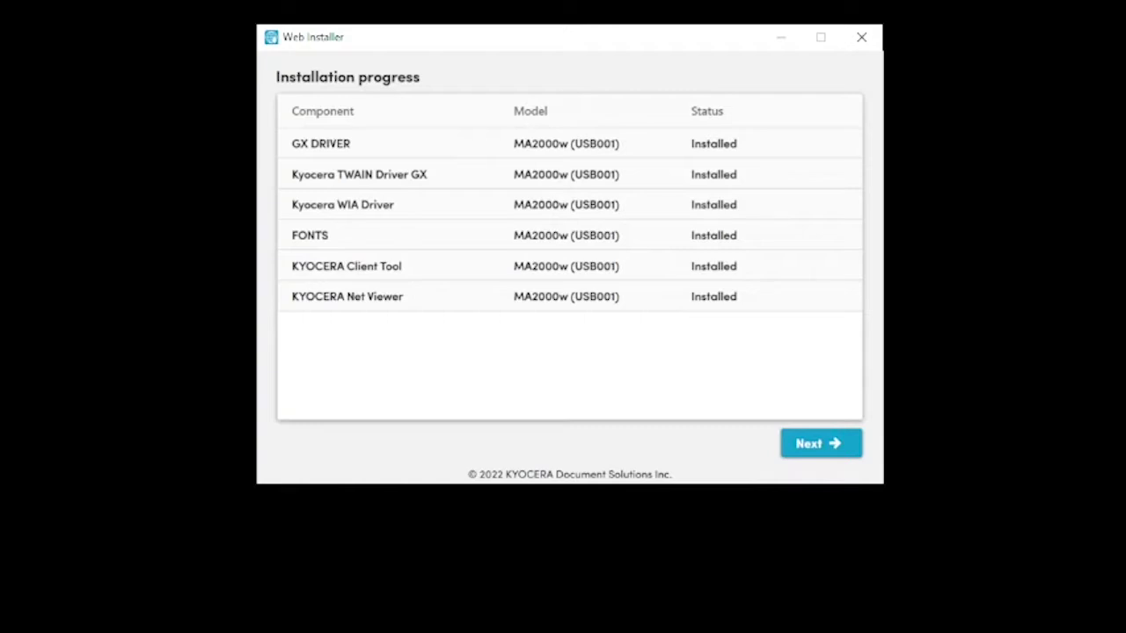
pyautogui.click(848, 446)
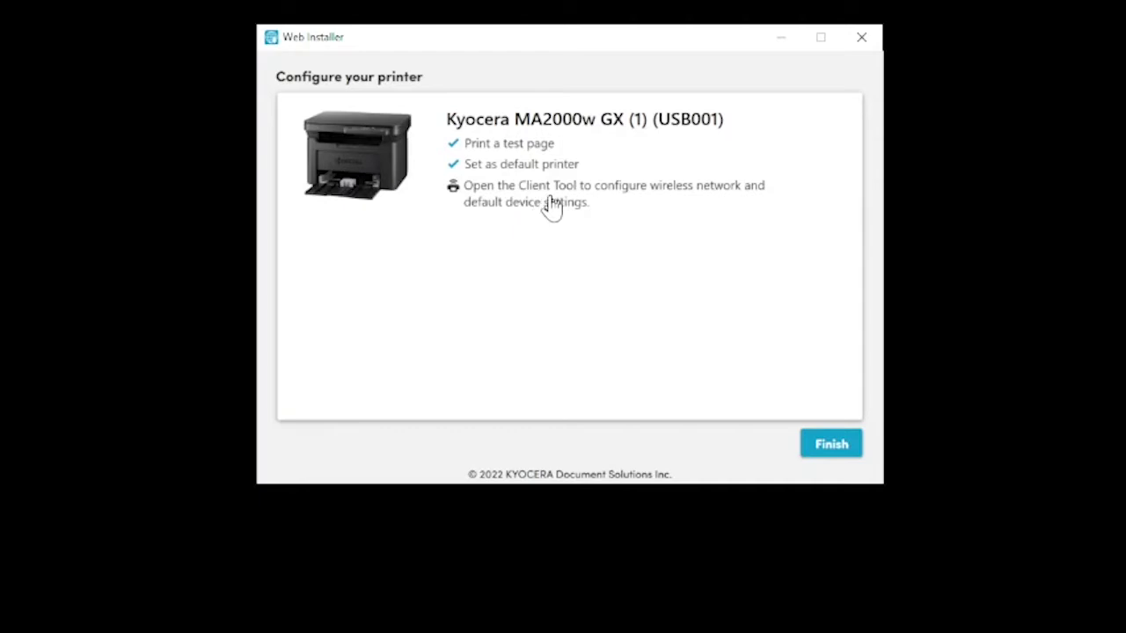
# Step: Open the KYOCERA Client Tool and choose the Kyocera MA2000w GX as the device
pyautogui.click(454, 187)
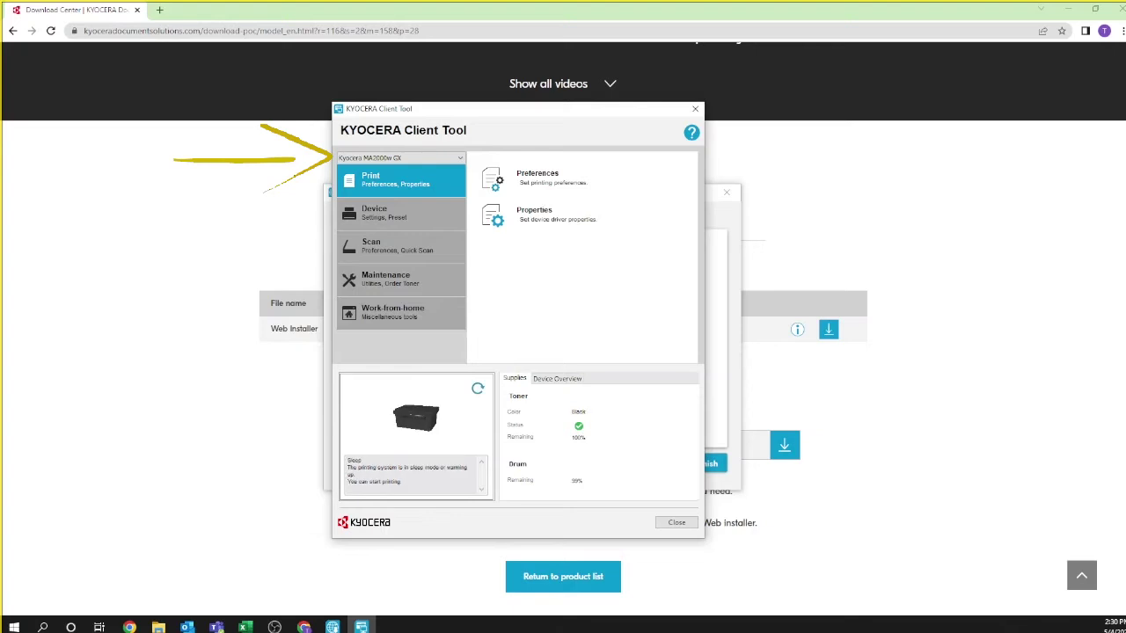
pyautogui.click(460, 159)
pyautogui.click(461, 160)
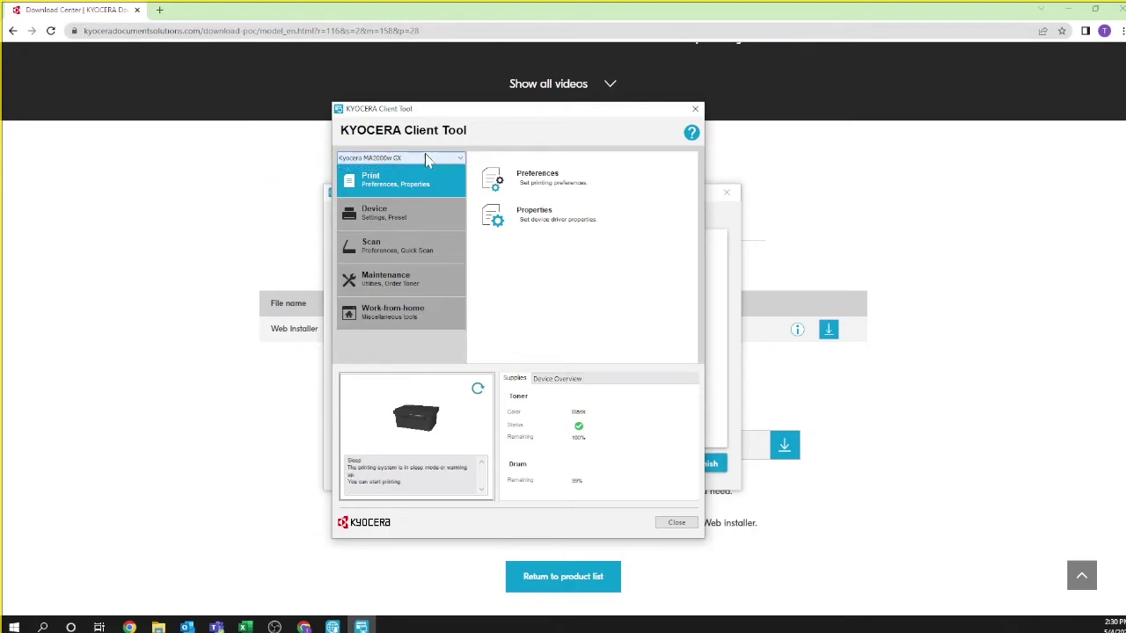
# Step: In the scan preferences, set the original size to Letter, scan color to Full color and resolution to 600x600 dpi
pyautogui.click(410, 249)
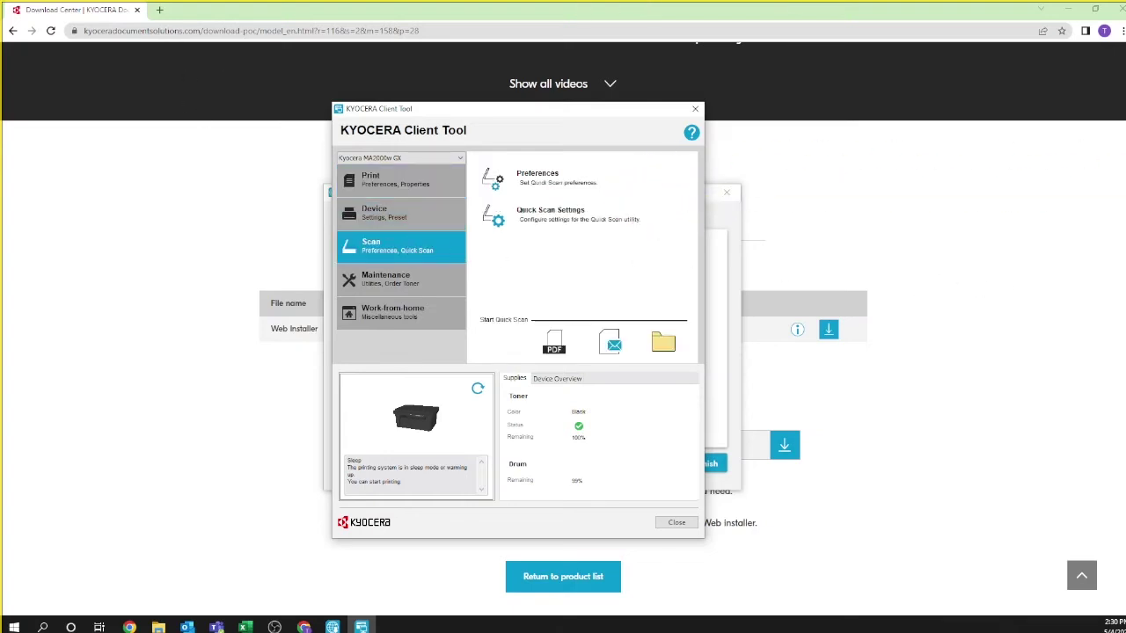
pyautogui.click(534, 180)
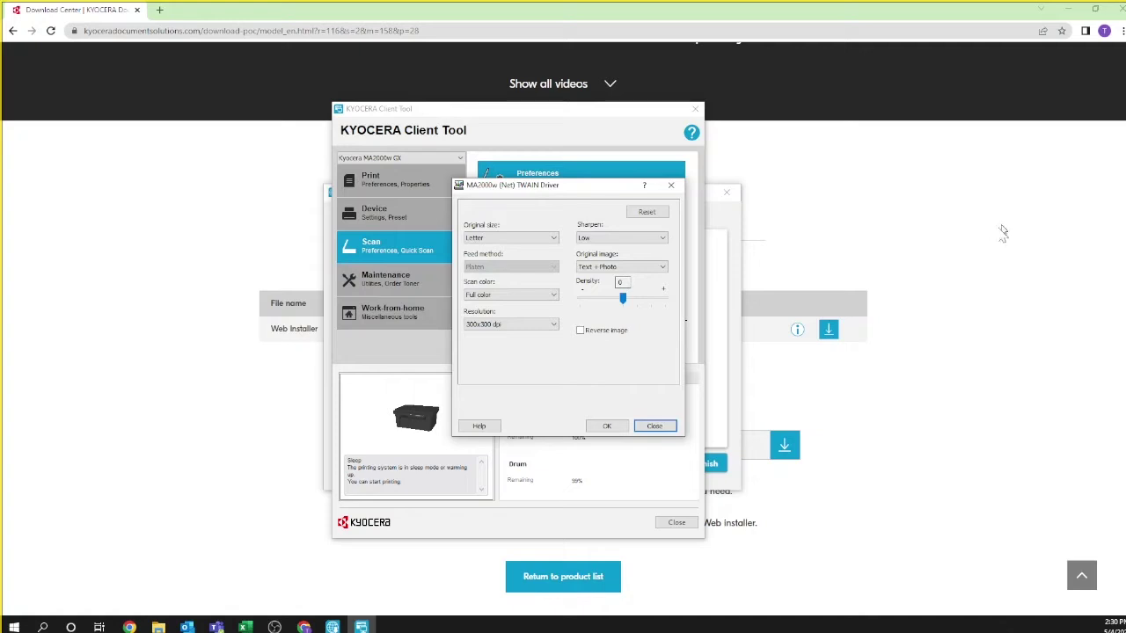
pyautogui.click(538, 238)
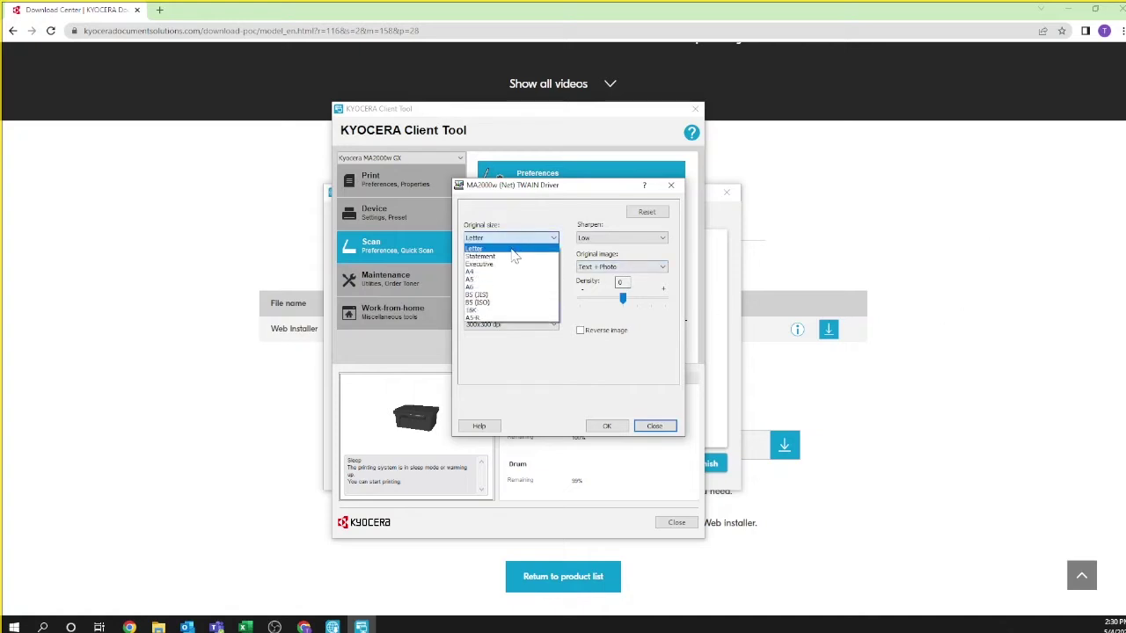
pyautogui.click(521, 245)
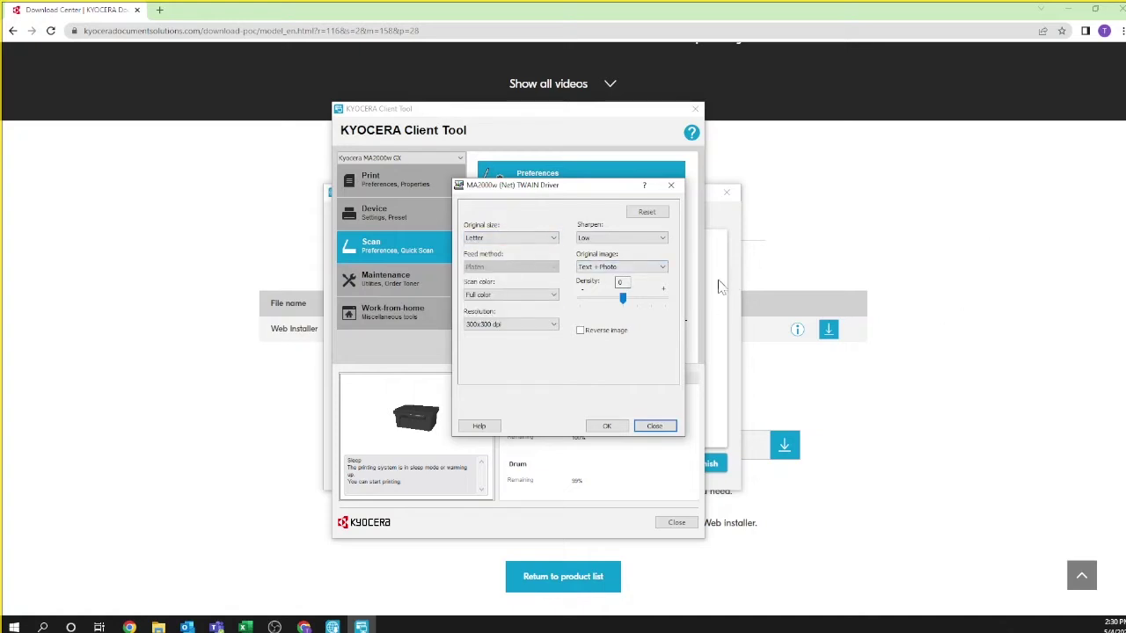
pyautogui.click(542, 296)
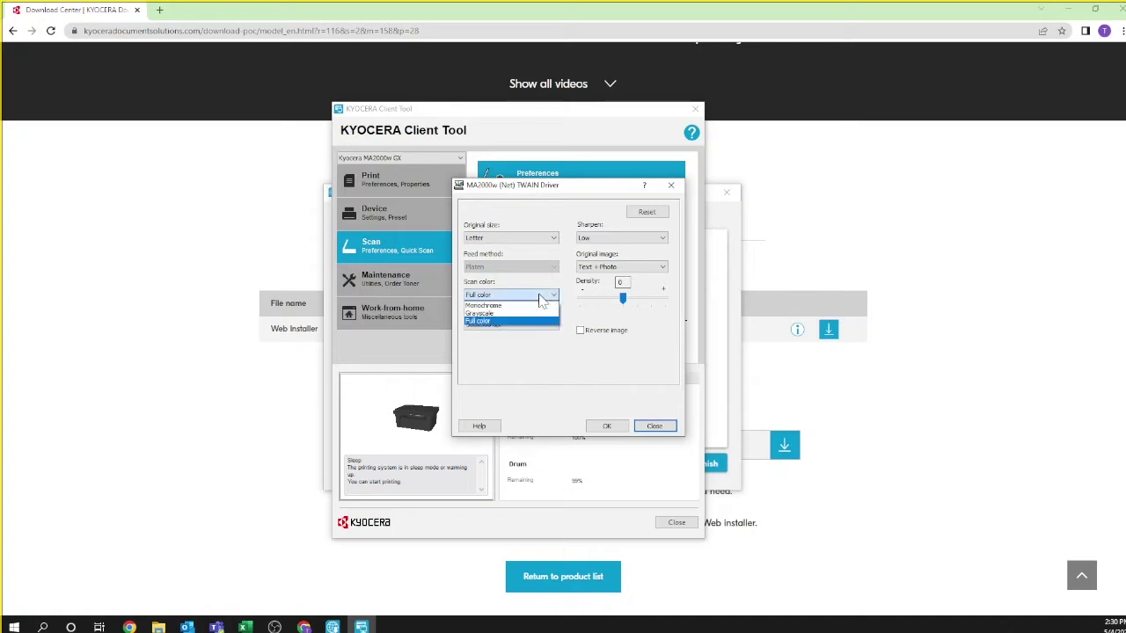
pyautogui.click(527, 322)
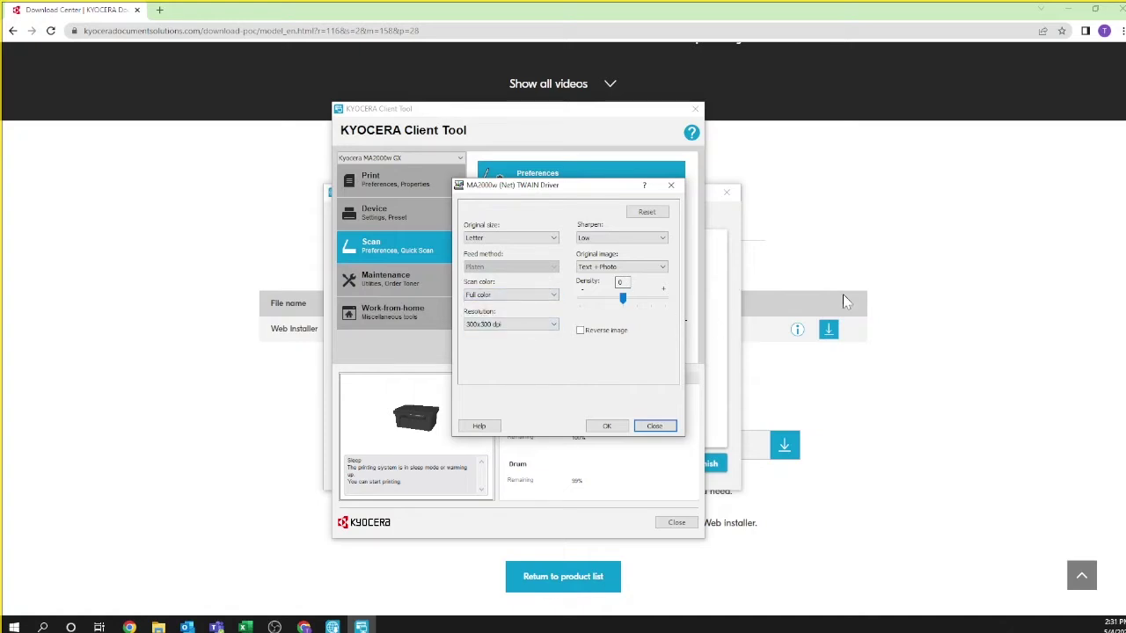
pyautogui.click(554, 326)
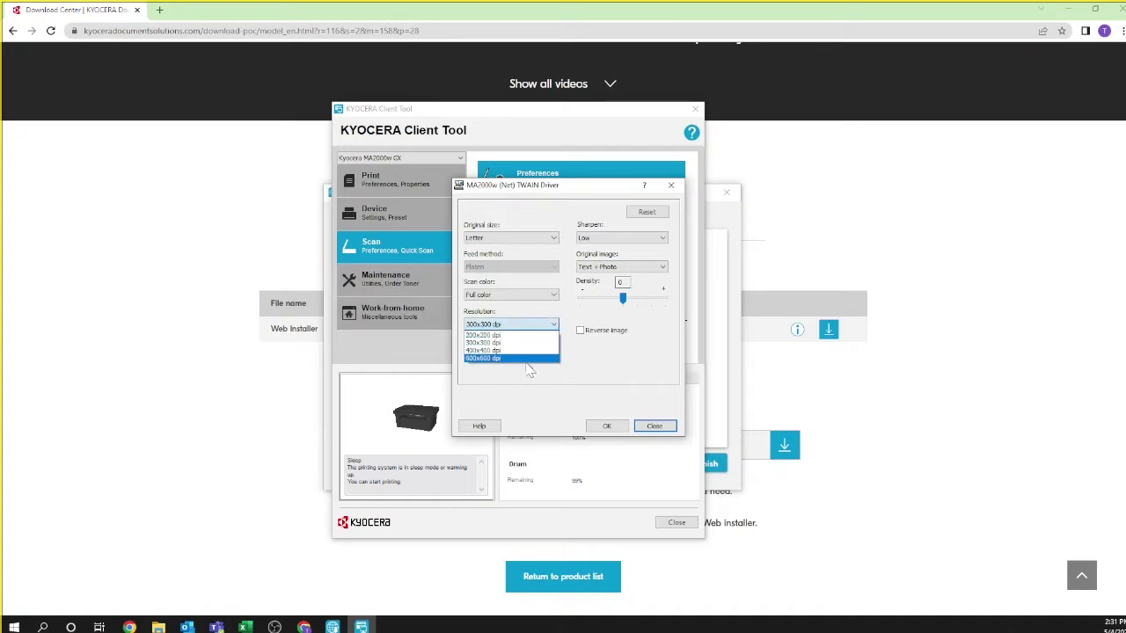
pyautogui.click(528, 359)
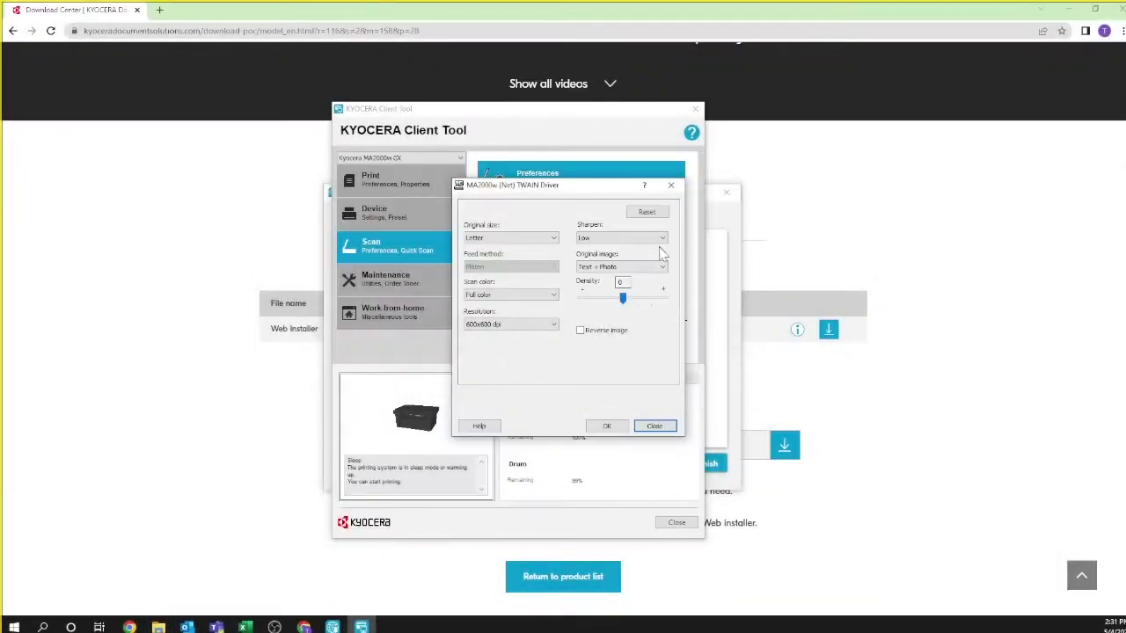
# Step: Keep sharpening at Low and the original image type at Text + Photo, and save the scan preferences
pyautogui.click(661, 241)
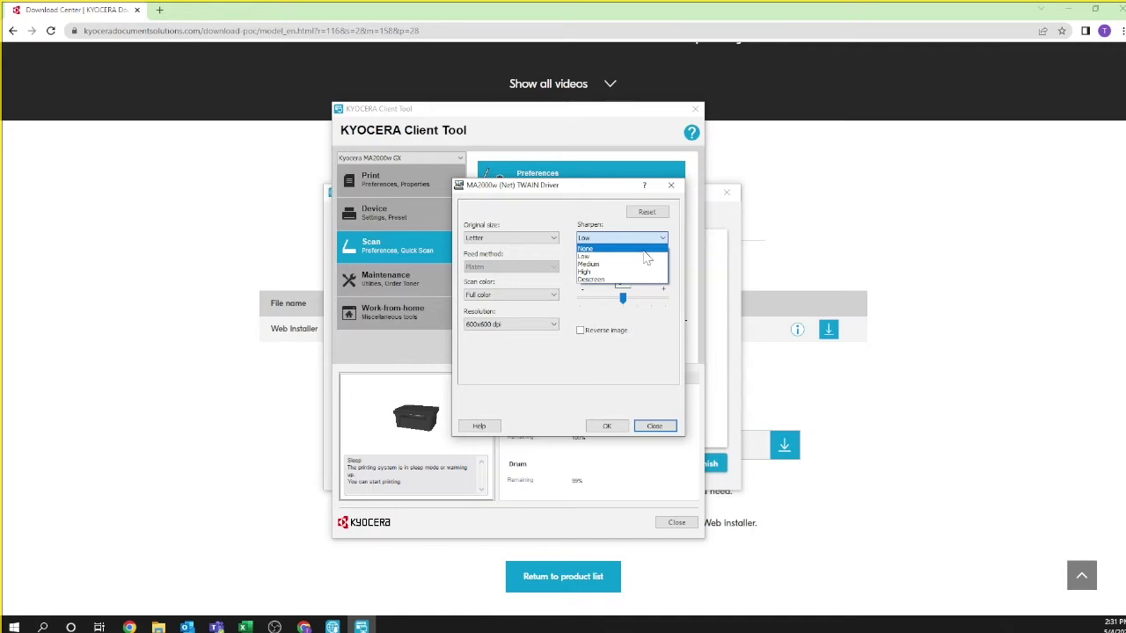
pyautogui.click(628, 256)
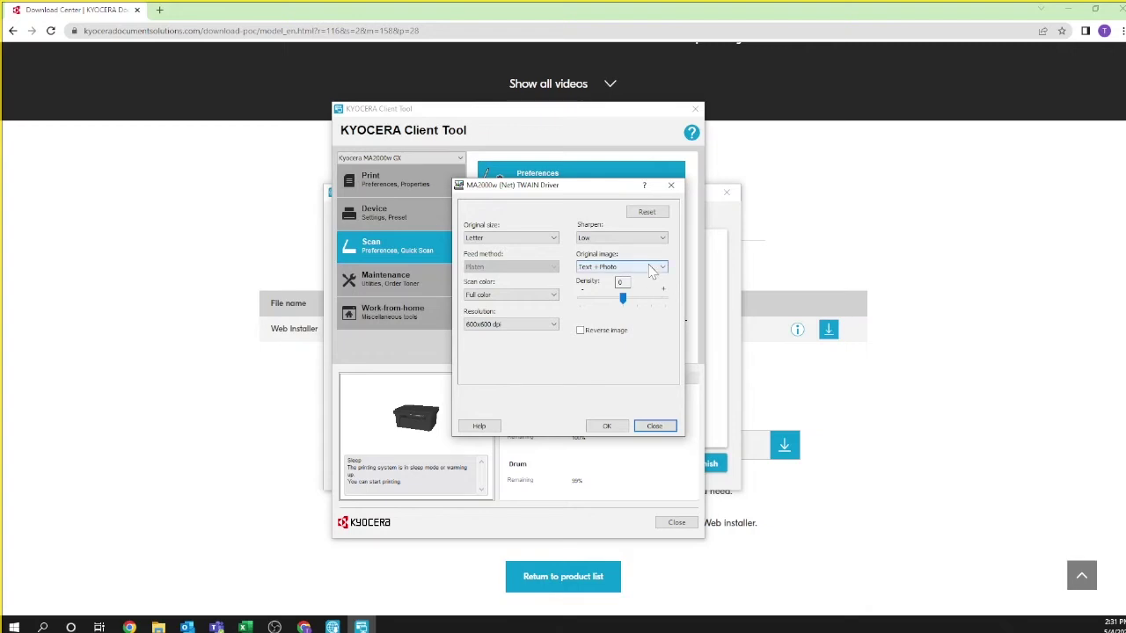
pyautogui.click(652, 270)
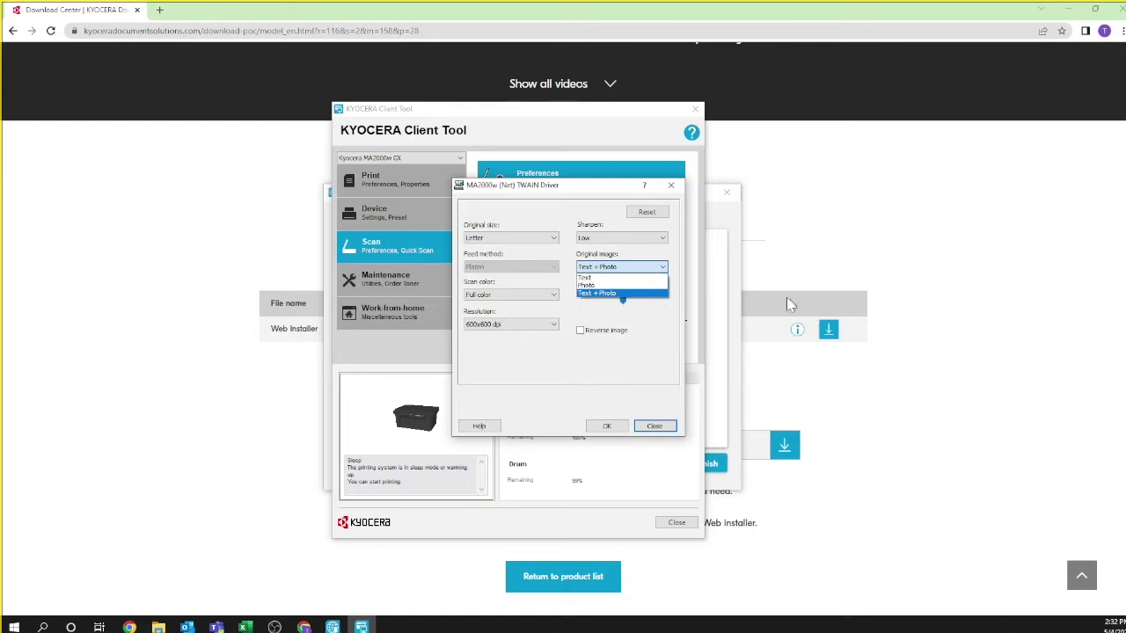
pyautogui.click(652, 348)
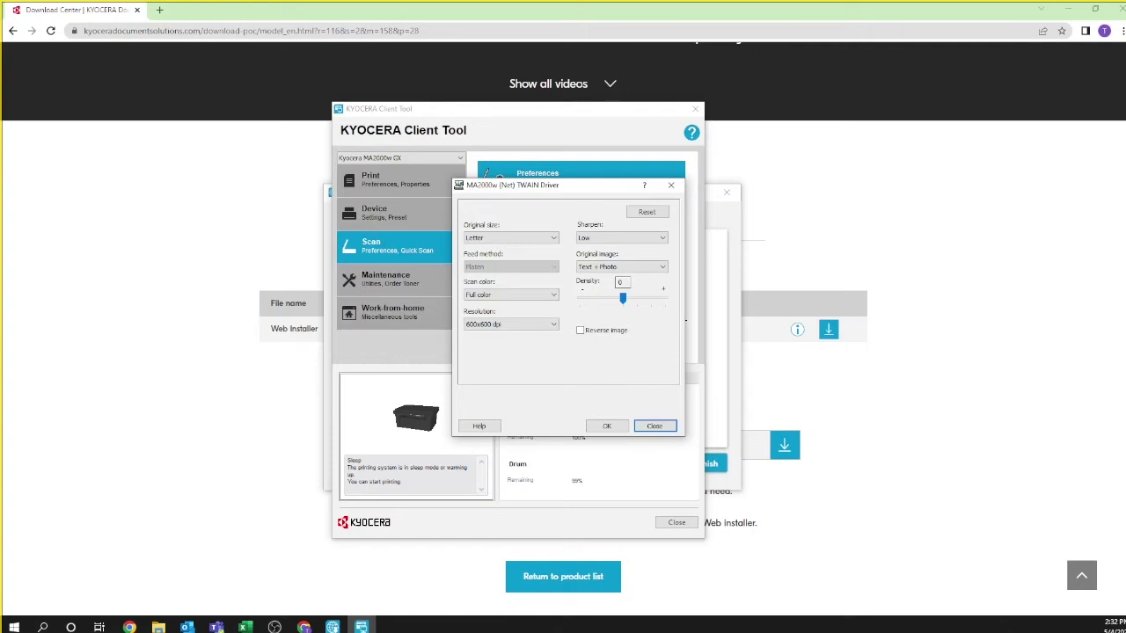
pyautogui.click(609, 427)
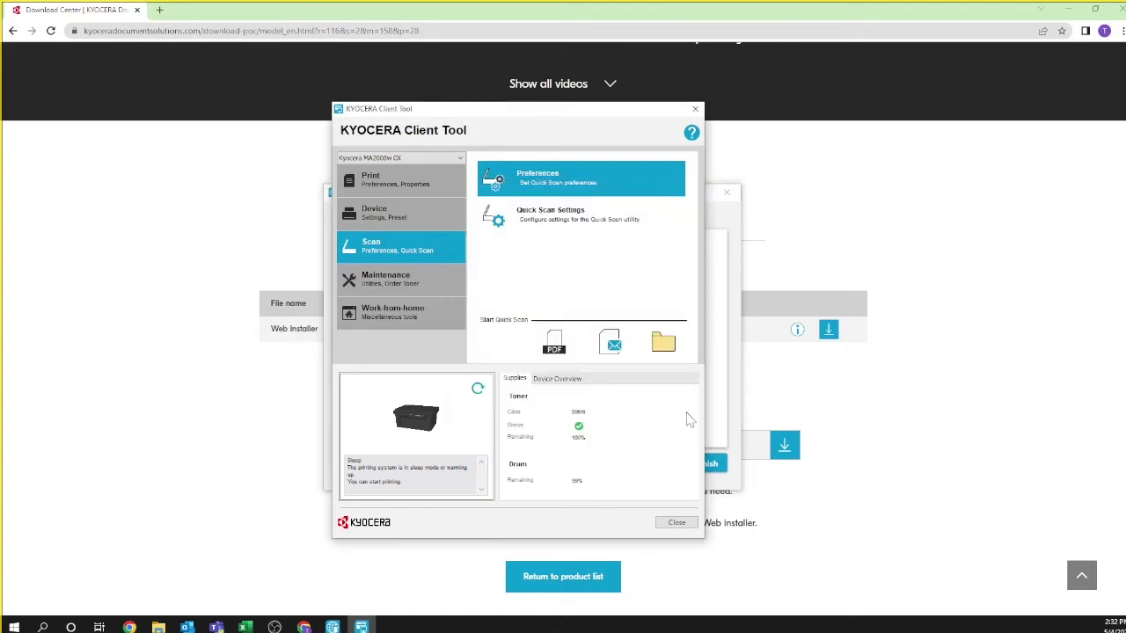
# Step: Choose the output file format in the Quick Scan settings and apply it
pyautogui.click(567, 222)
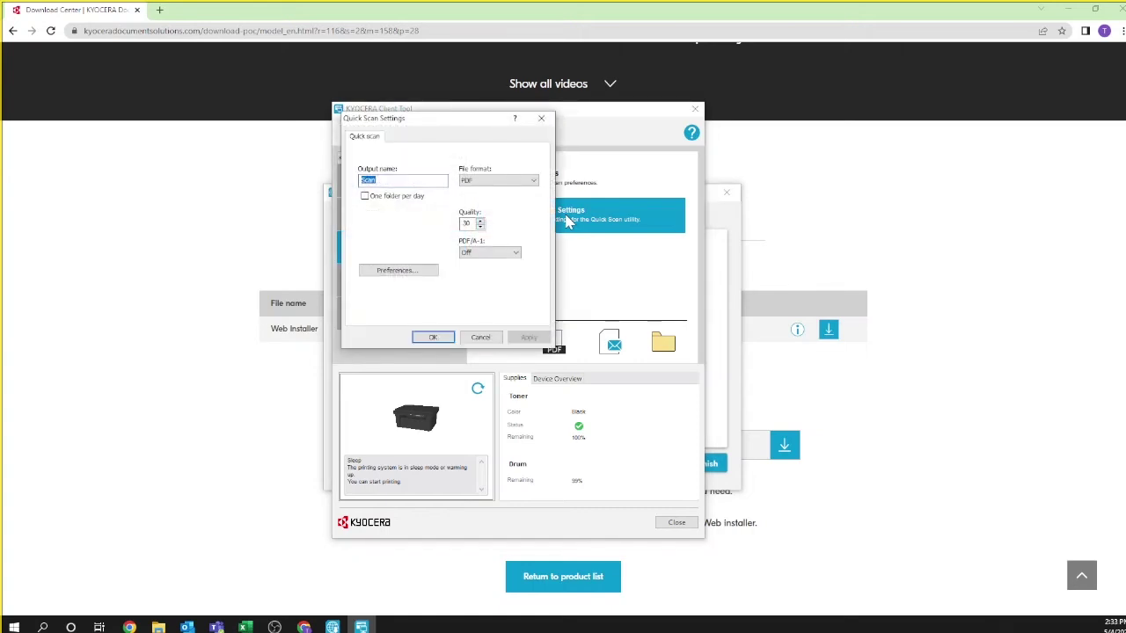
pyautogui.click(510, 183)
pyautogui.click(502, 228)
pyautogui.click(528, 338)
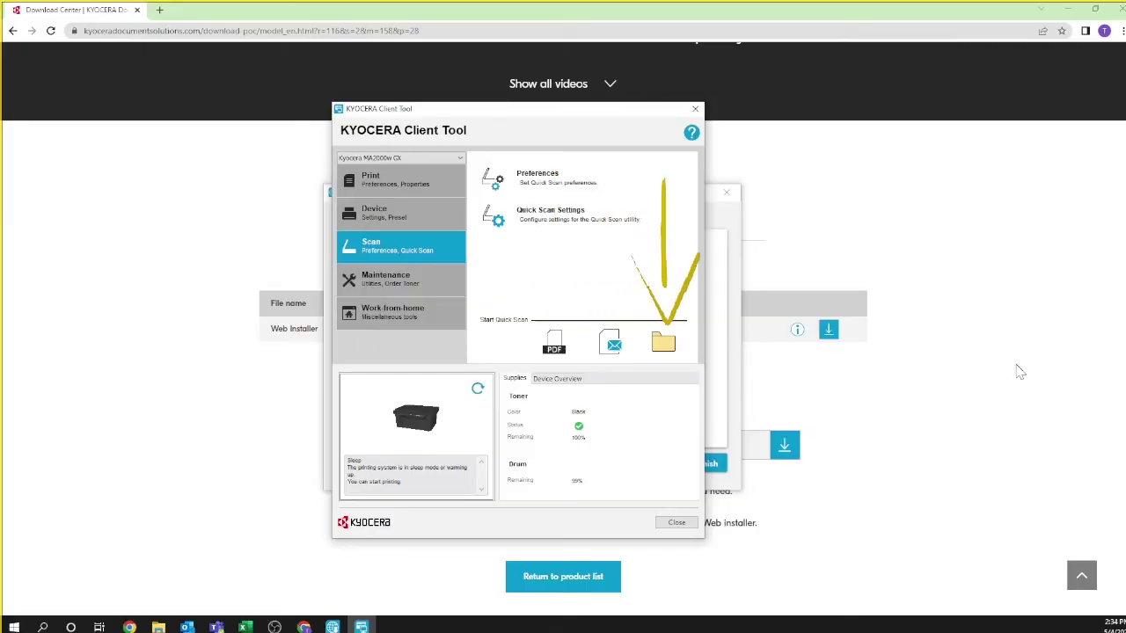
# Step: Run a quick scan to PDF, save it as myfirstscan in Documents and close the KYOCERA Client Tool
pyautogui.click(553, 348)
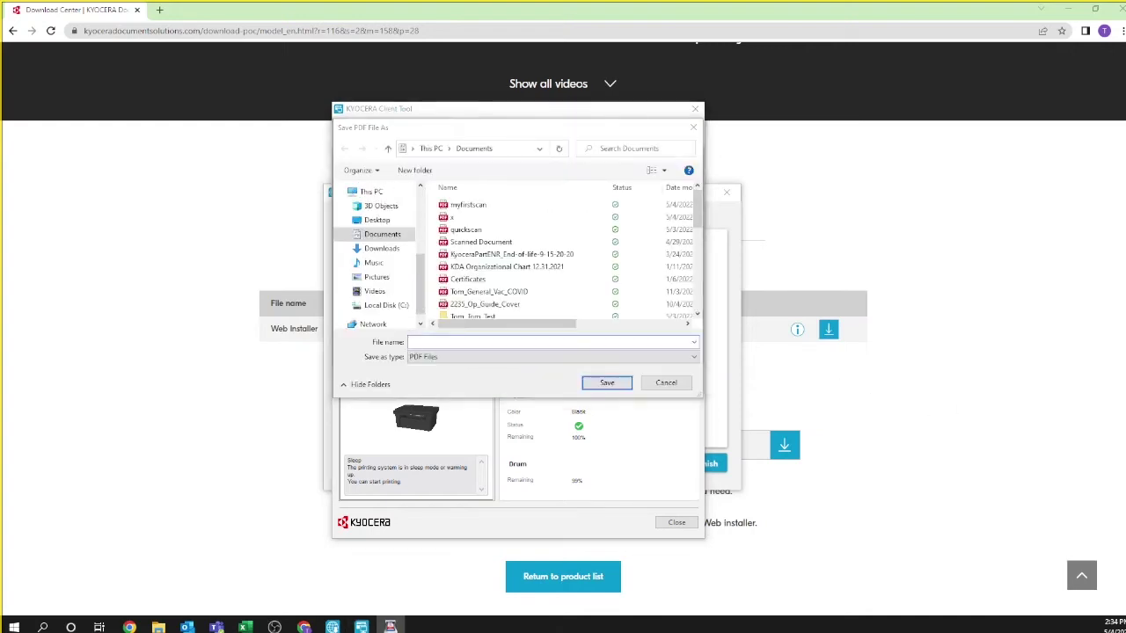
pyautogui.click(424, 342)
pyautogui.write('myfirstscan')
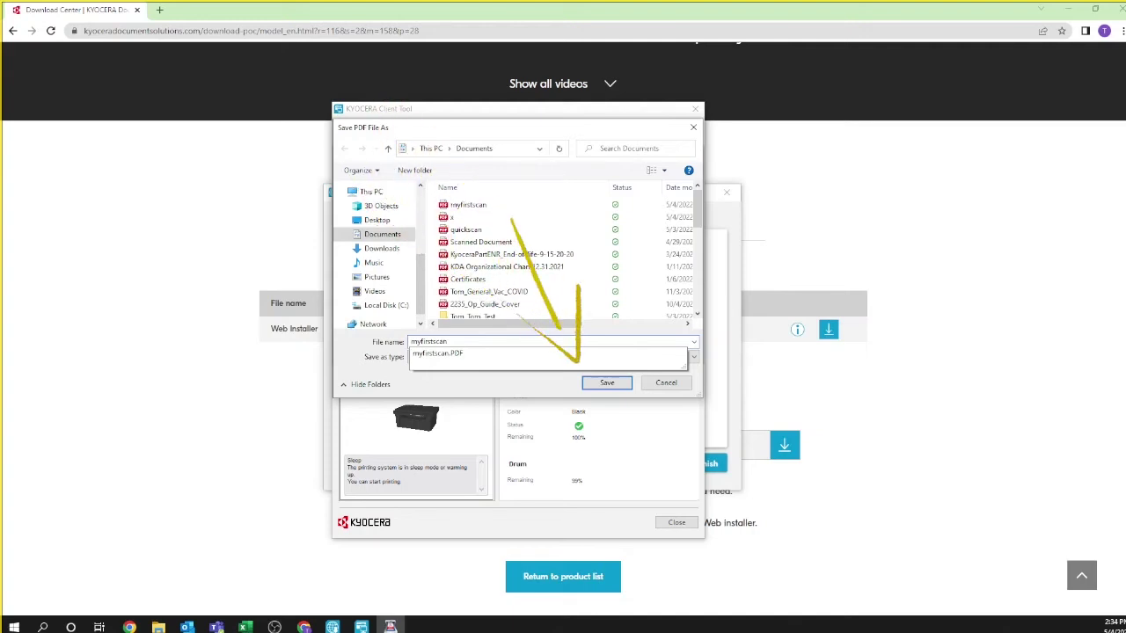
pyautogui.press('Return')
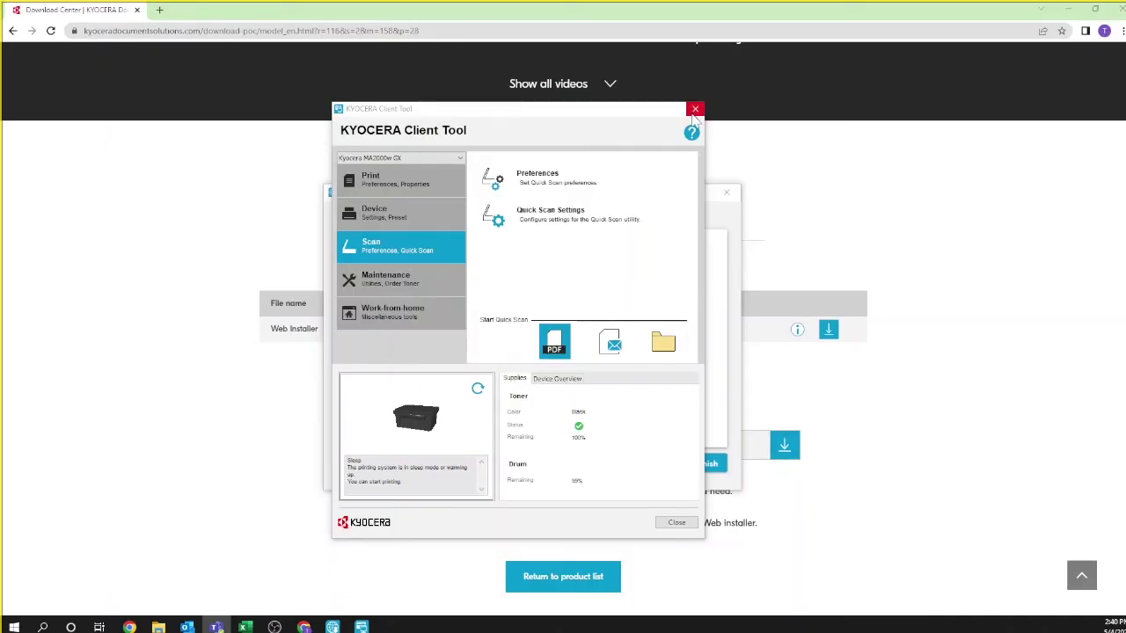
pyautogui.click(695, 111)
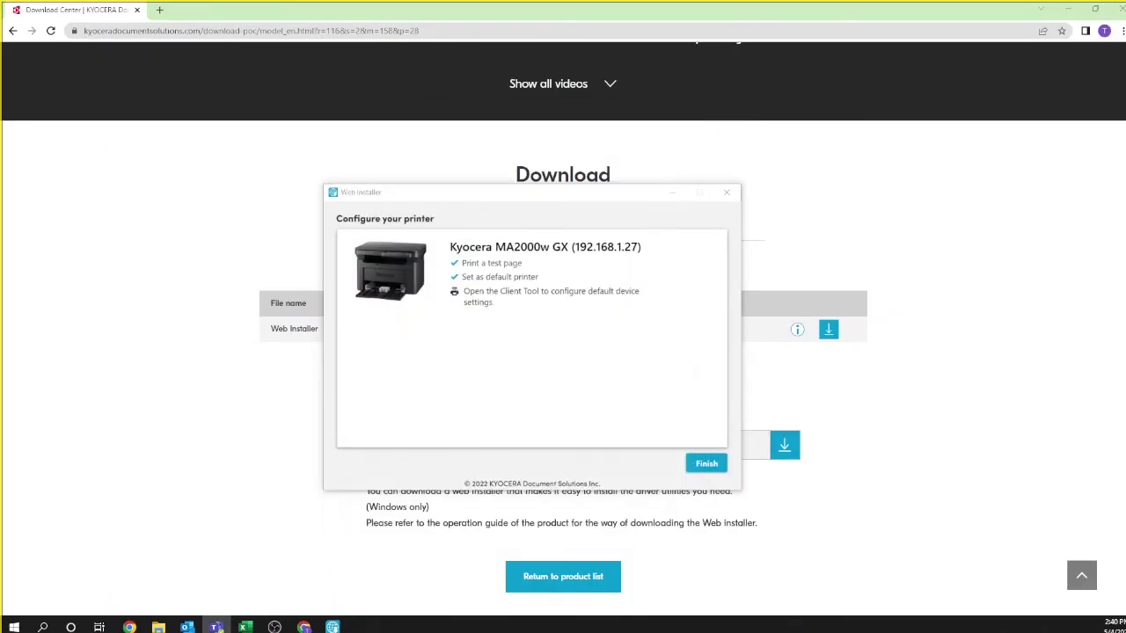
# Step: Finish the printer configuration and close the Web Installer, and launch the KYOCERA Client Tool
pyautogui.click(707, 464)
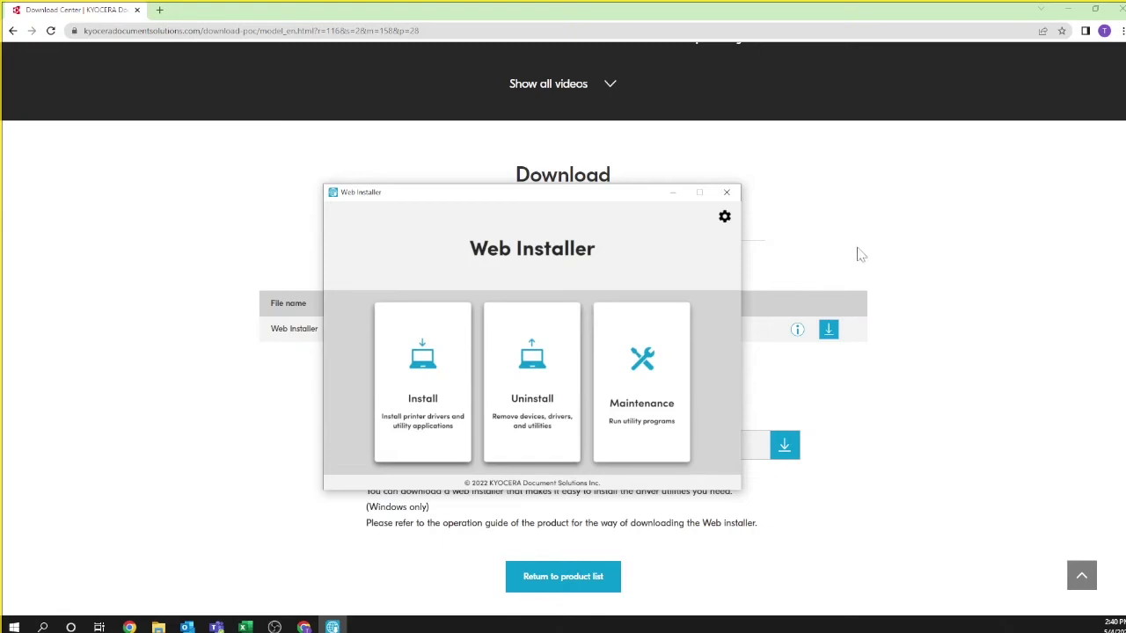
pyautogui.click(728, 194)
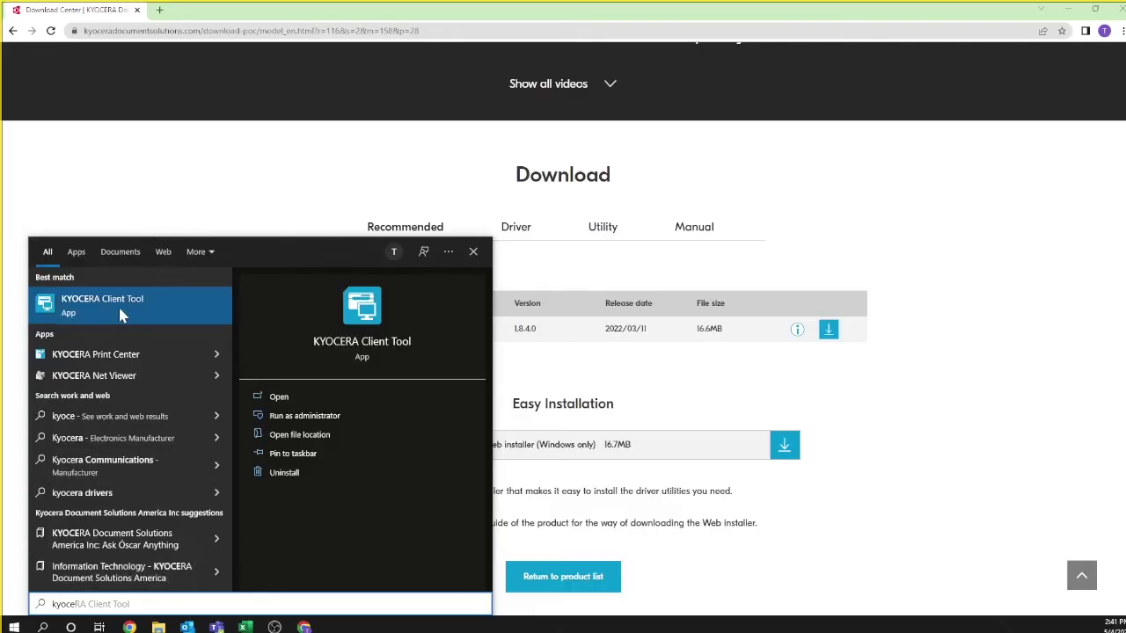
pyautogui.click(120, 310)
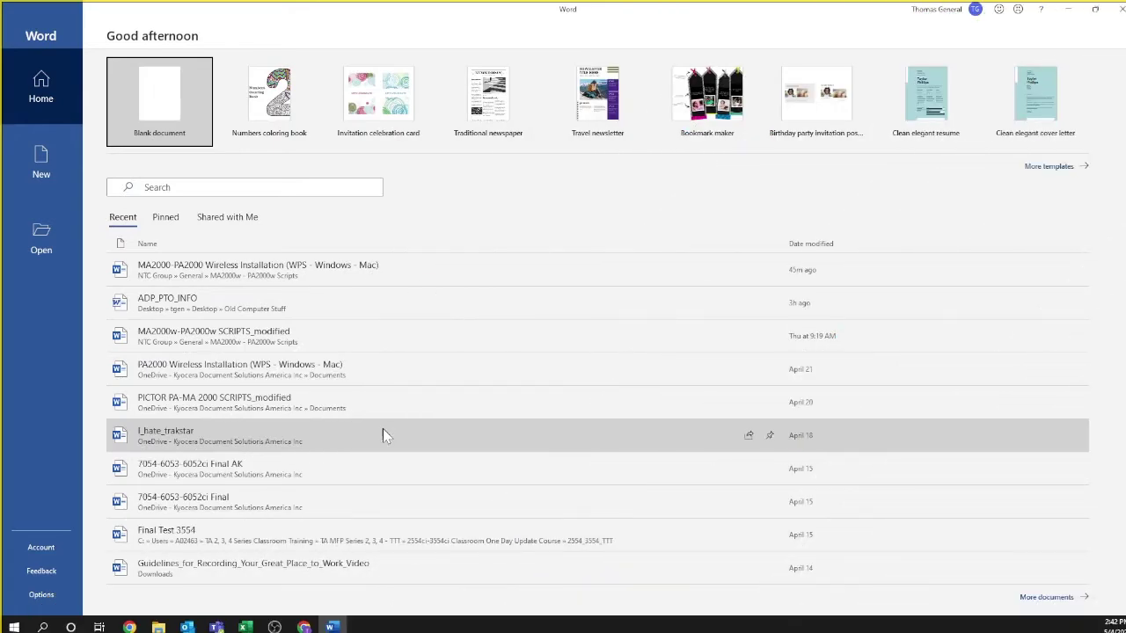
pyautogui.click(367, 466)
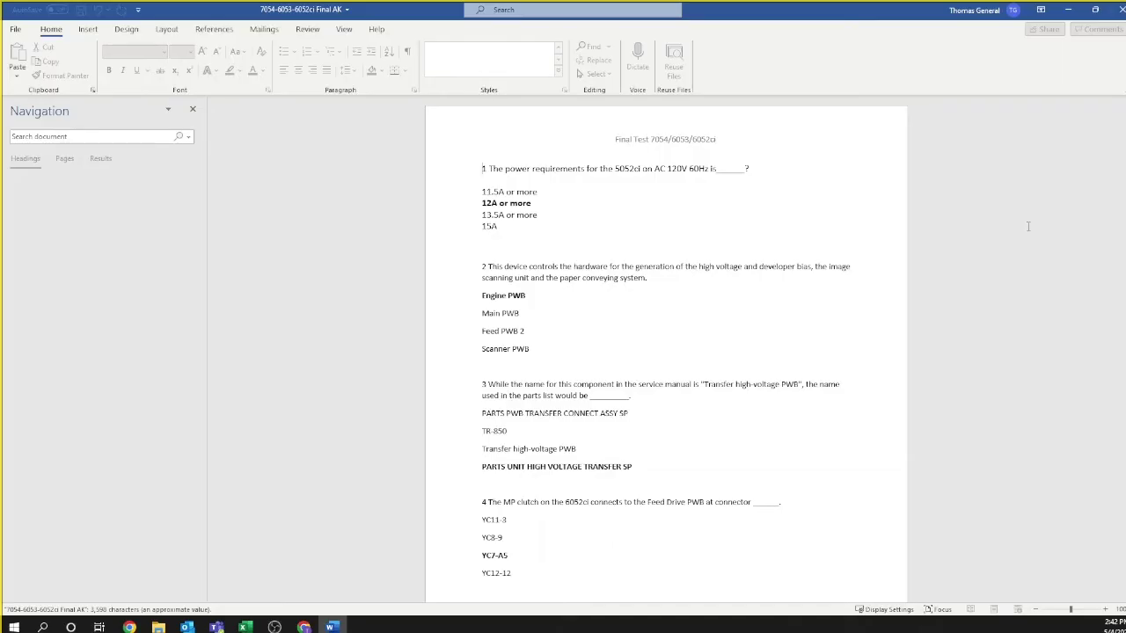
pyautogui.click(16, 29)
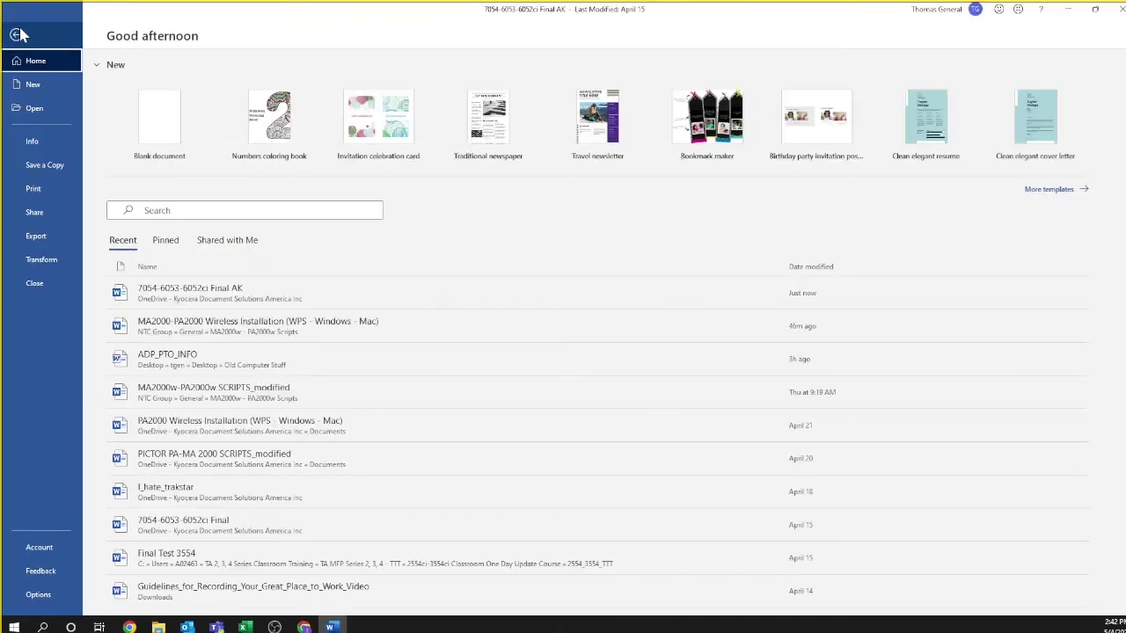
pyautogui.click(35, 188)
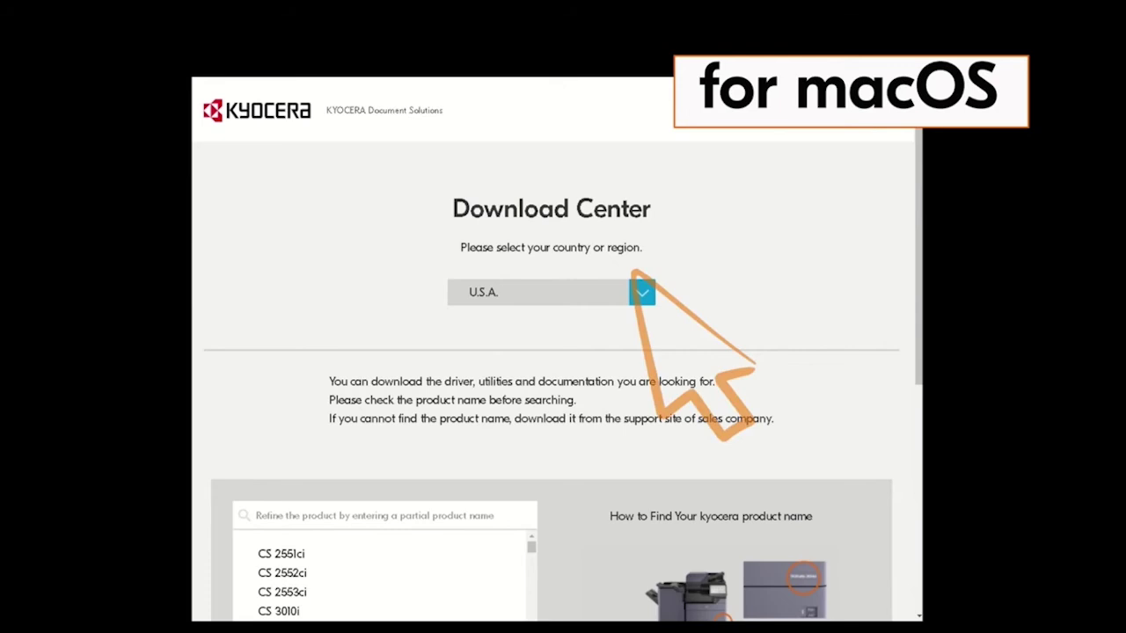
# Step: In the KYOCERA Download Center, keep U.S.A. as the region, filter the products by MA and select MA2000w
pyautogui.click(642, 292)
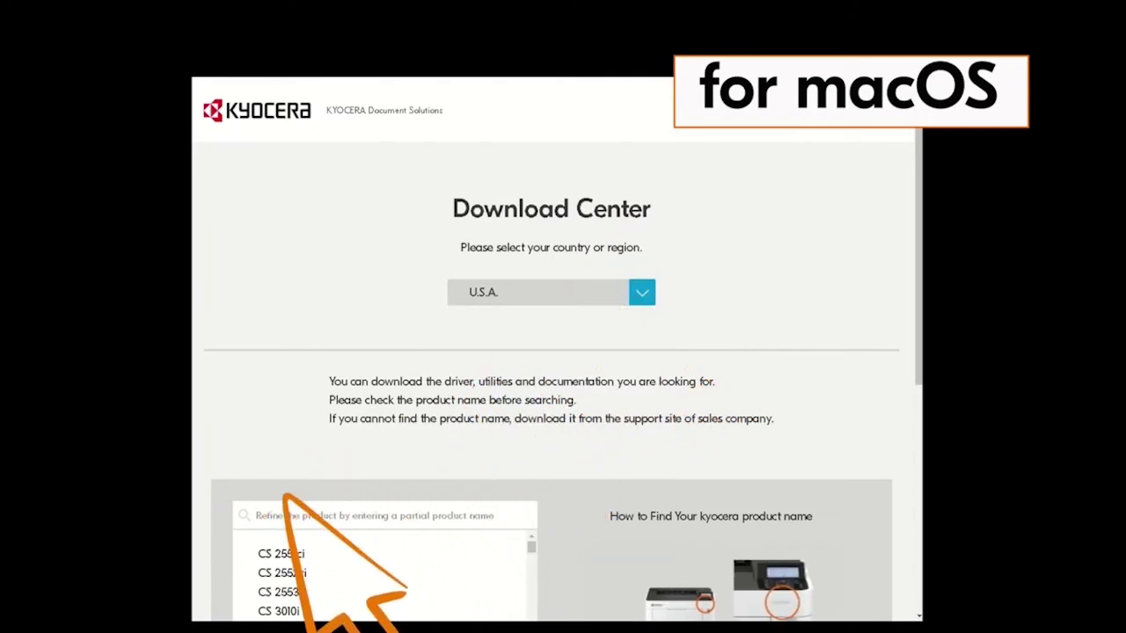
pyautogui.write('MA')
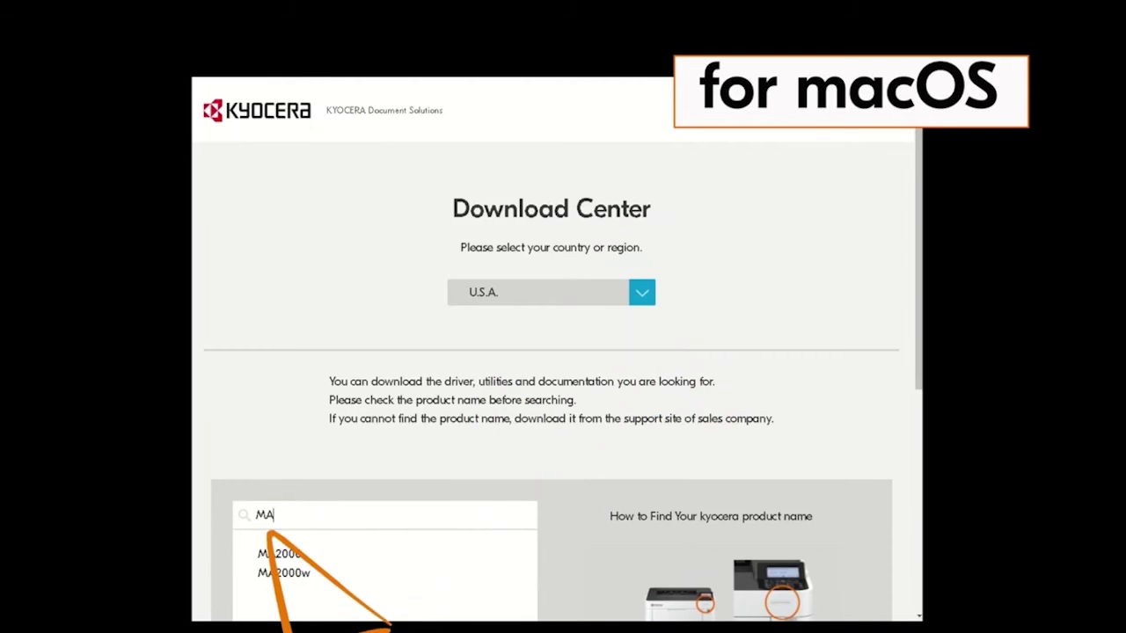
pyautogui.click(262, 572)
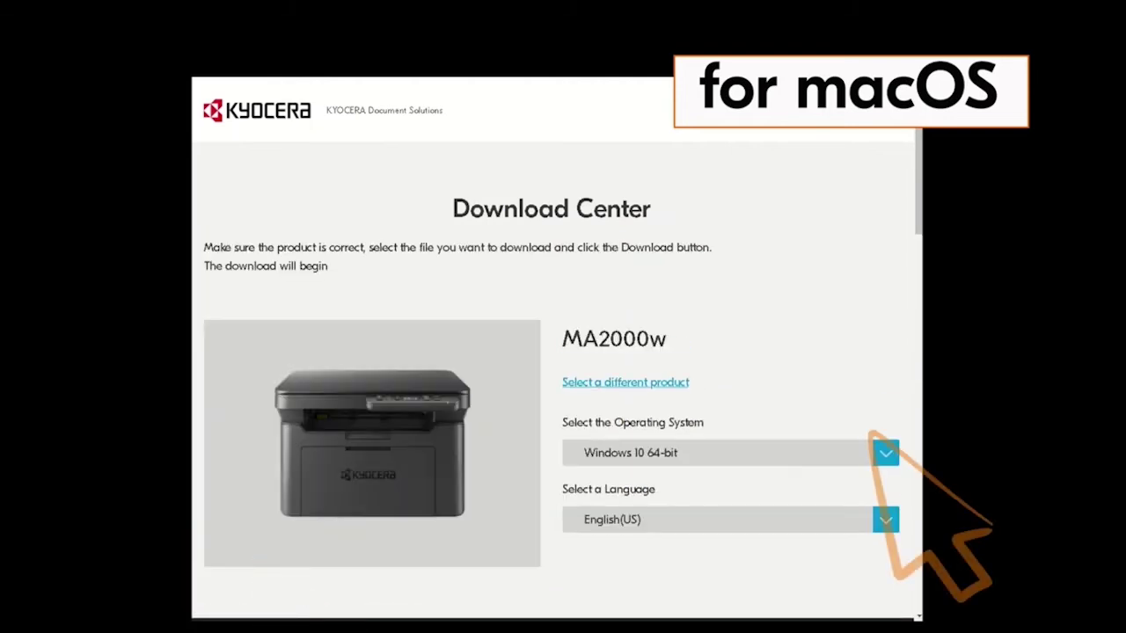
# Step: Set the operating system to Mac OS X 10.9 or later and keep English(US) as the download language
pyautogui.click(885, 452)
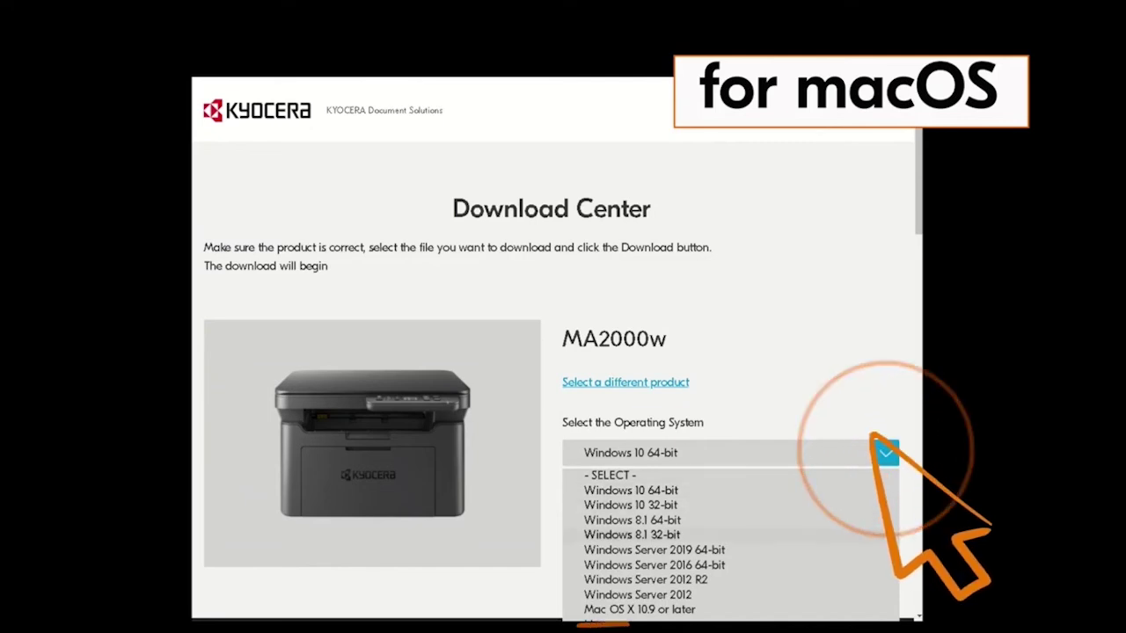
pyautogui.click(616, 610)
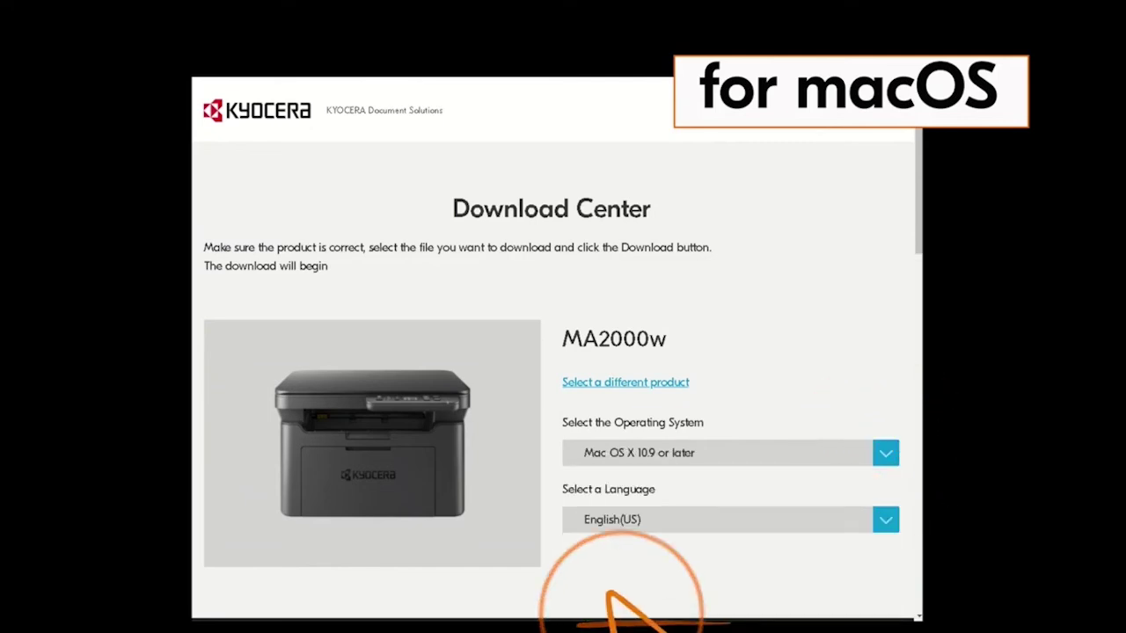
pyautogui.click(885, 519)
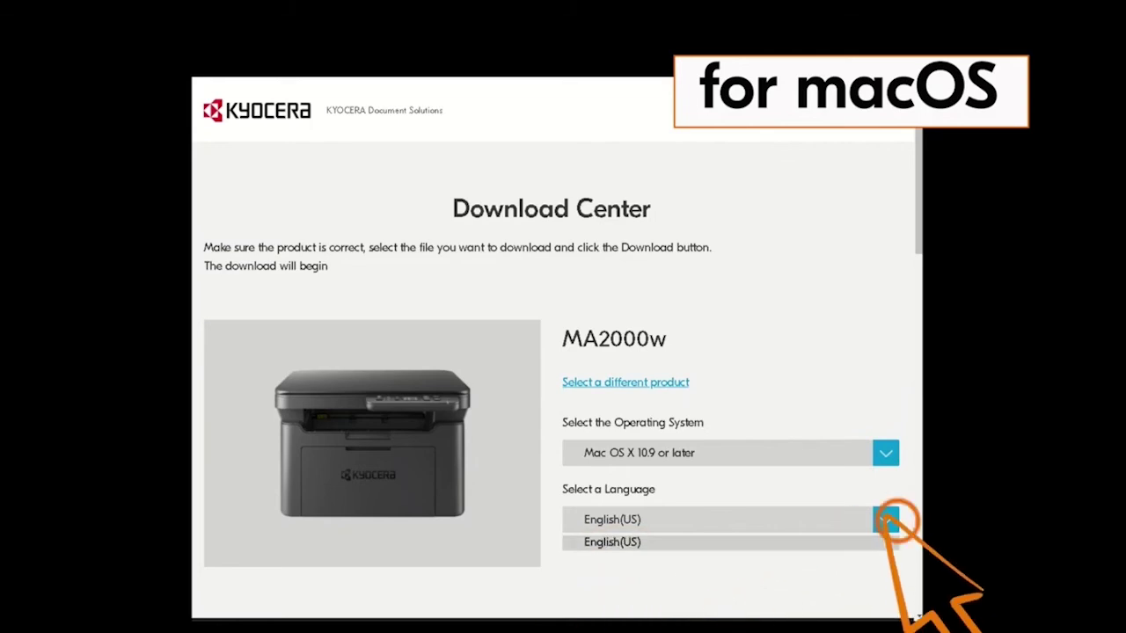
pyautogui.click(885, 519)
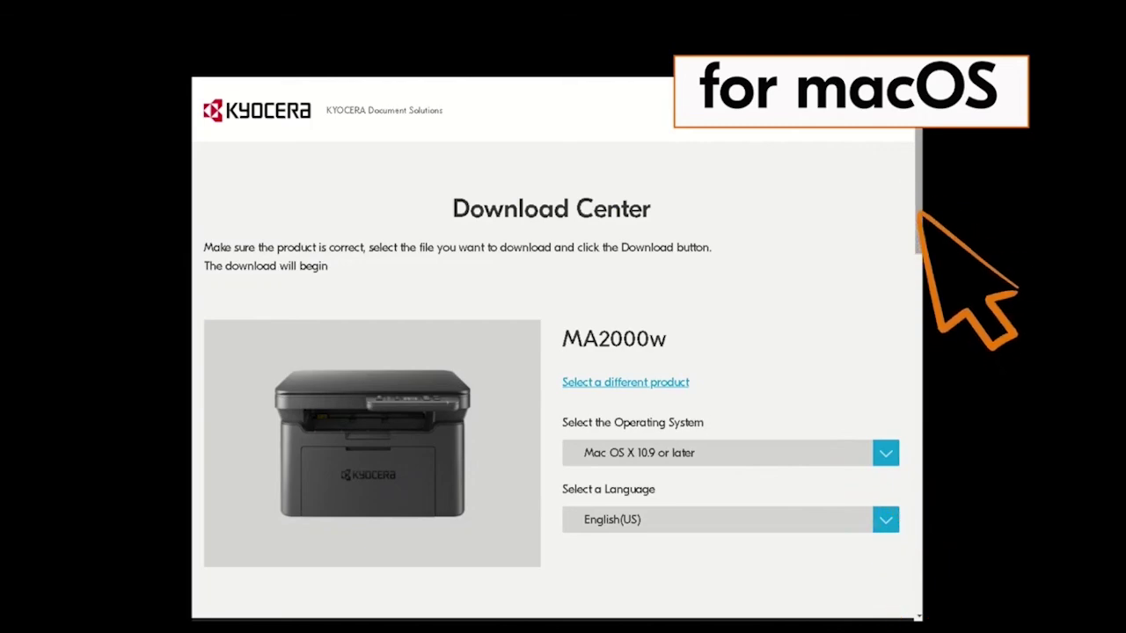
# Step: Request the MA2000w download for Mac and accept its license agreement after going through it
pyautogui.moveTo(919, 205); pyautogui.dragTo(930, 464)
pyautogui.scroll(-1, 875, 397)
pyautogui.click(840, 354)
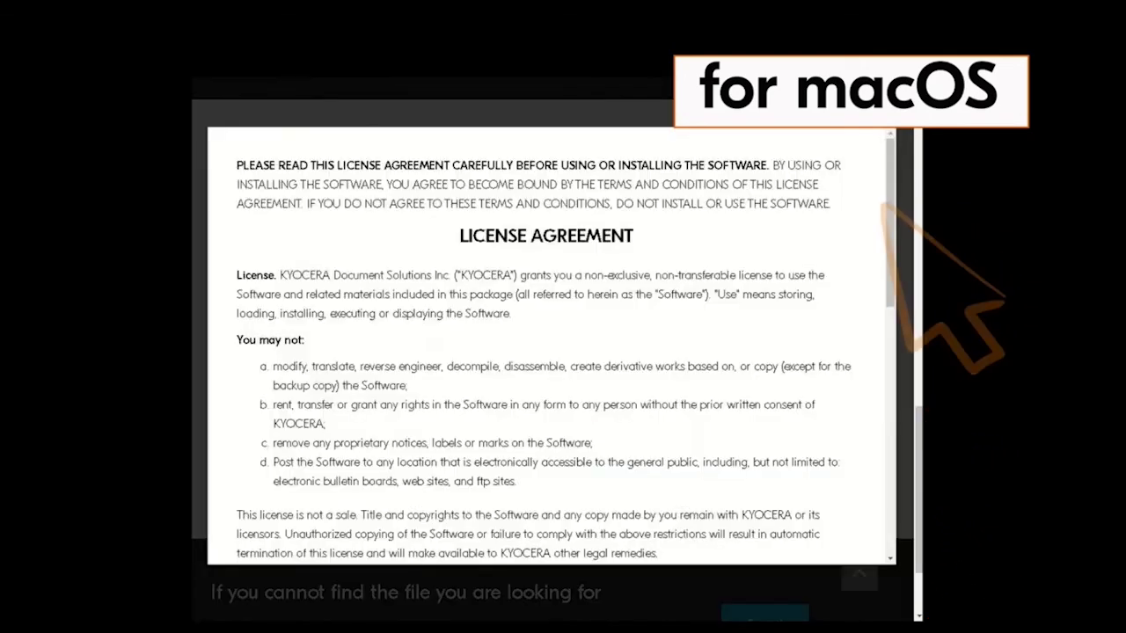
pyautogui.moveTo(894, 252); pyautogui.dragTo(906, 493)
pyautogui.click(622, 502)
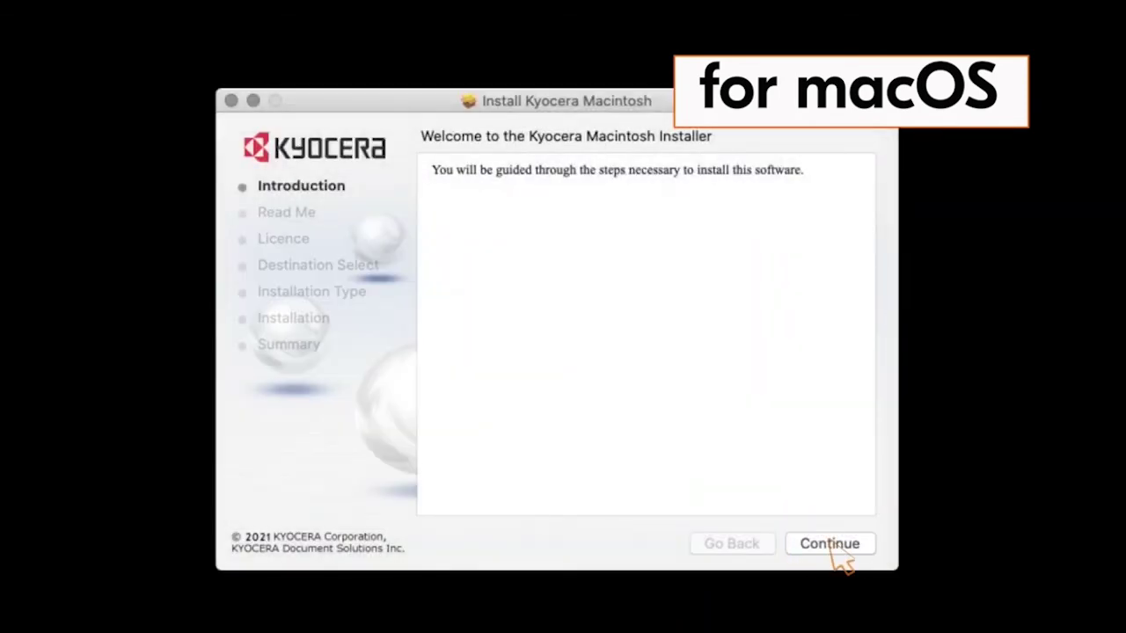
# Step: Run the Kyocera Macintosh installer, agreeing to the software licence and starting the standard installation on Macintosh HD
pyautogui.click(831, 552)
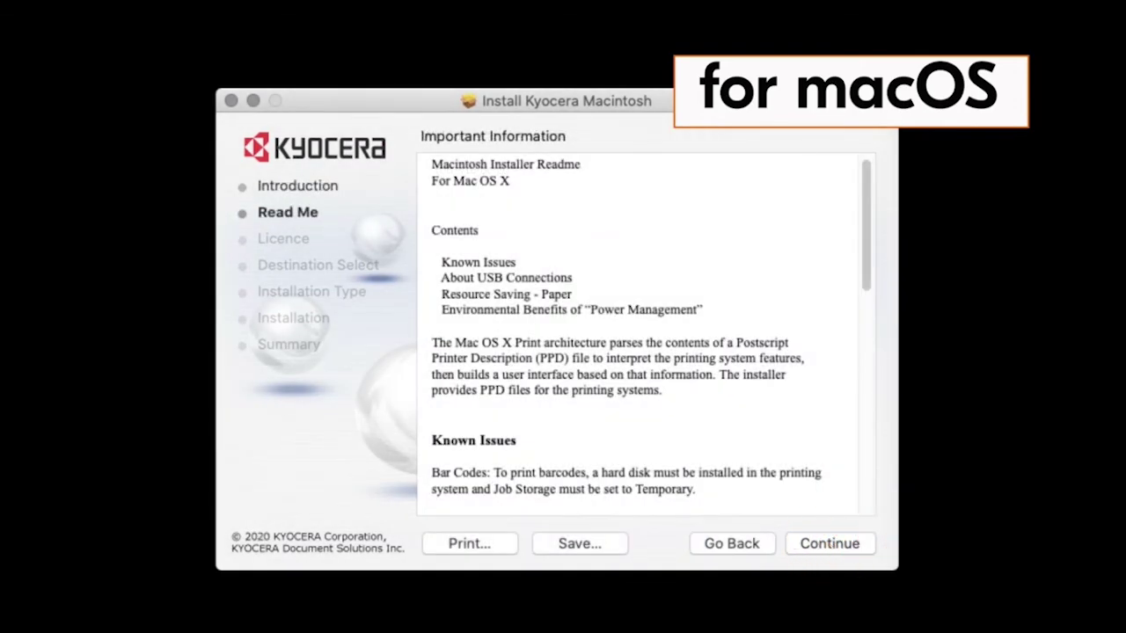
pyautogui.click(830, 544)
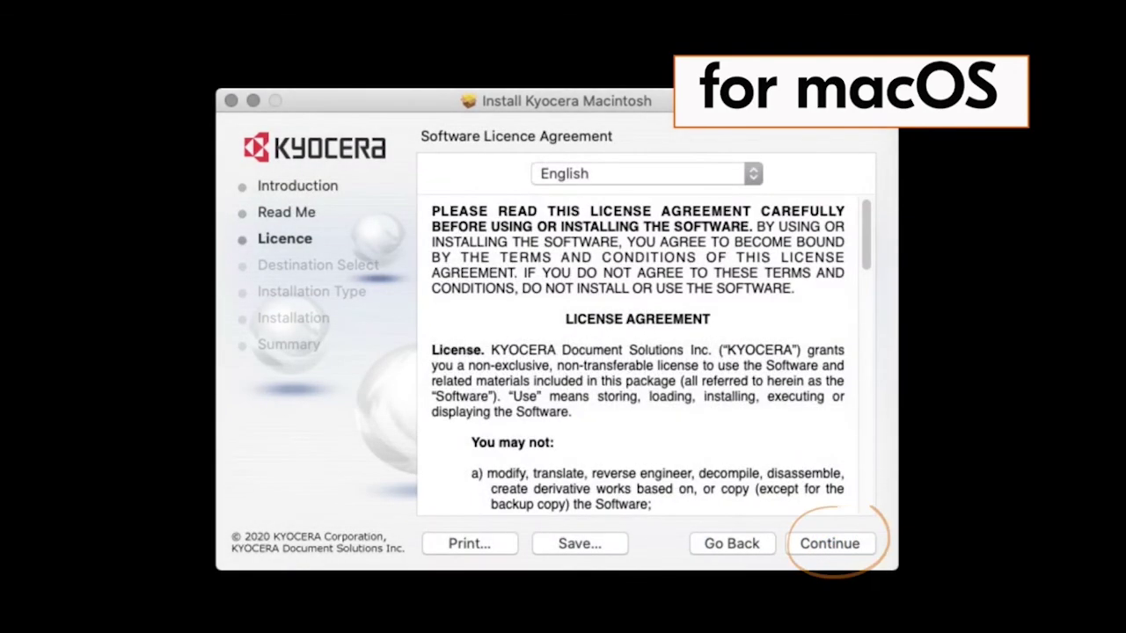
pyautogui.click(834, 546)
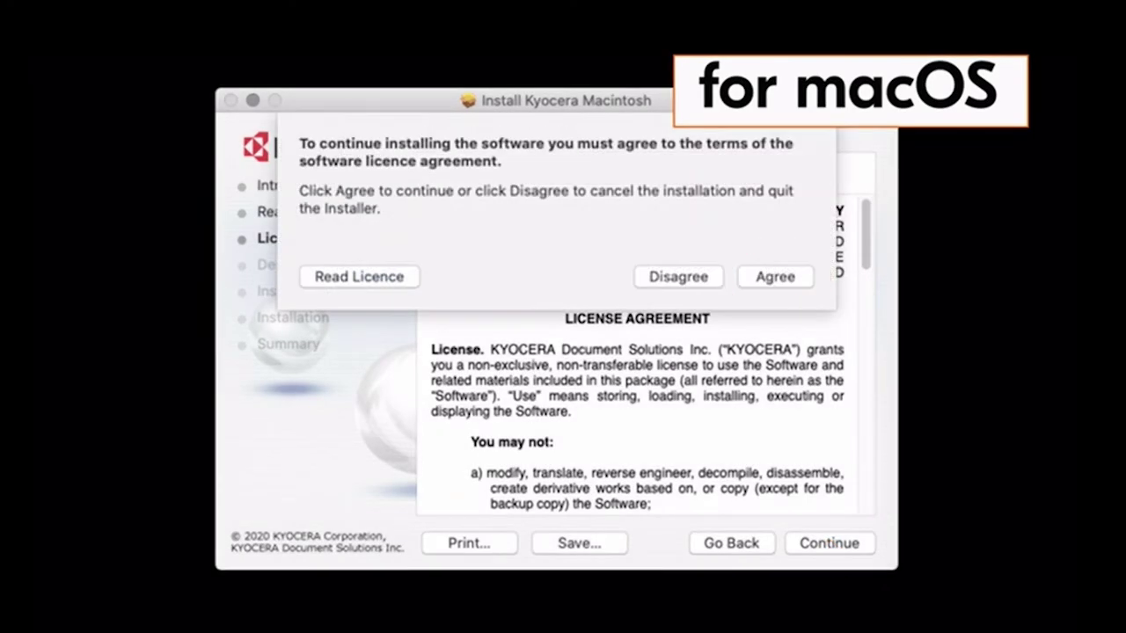
pyautogui.click(771, 275)
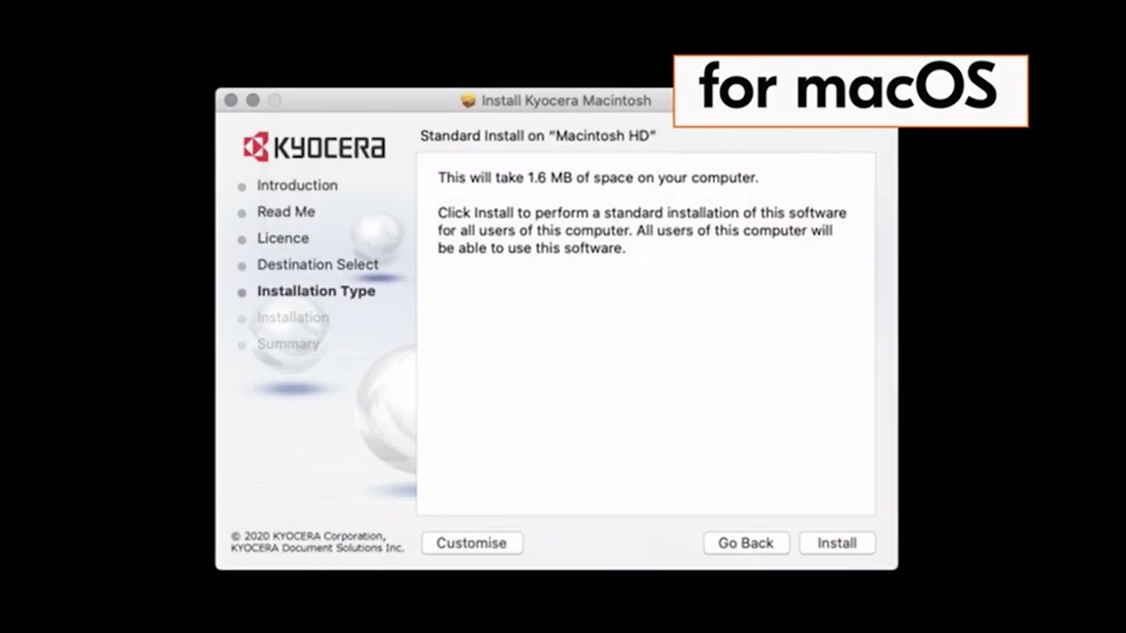
pyautogui.click(867, 551)
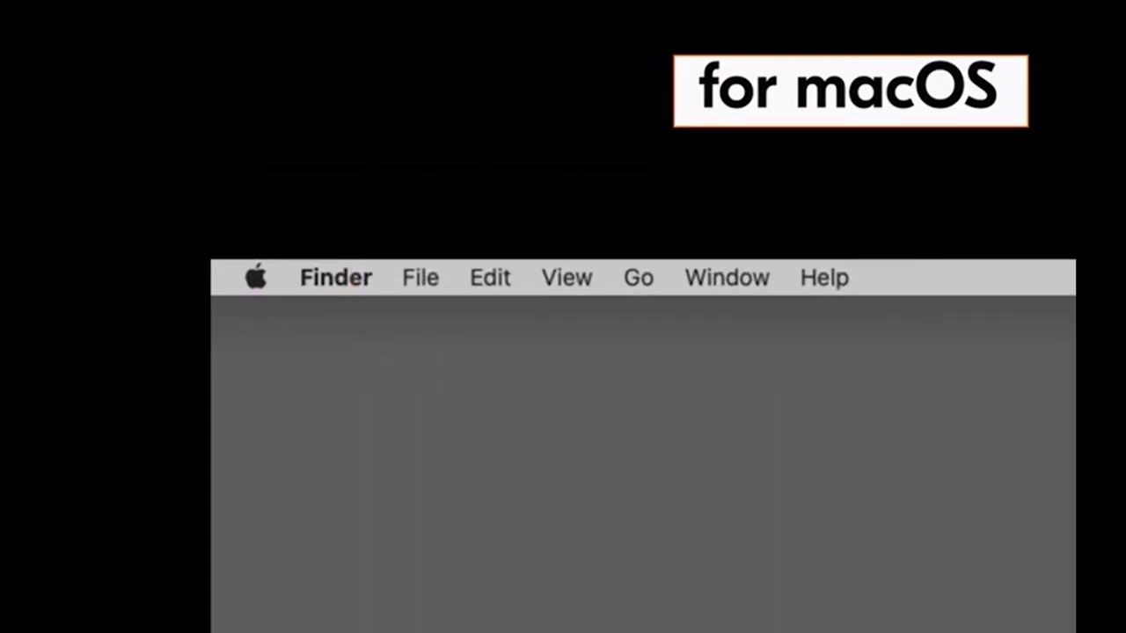
# Step: In System Preferences, open Printers & Scanners and start adding a new printer
pyautogui.click(174, 73)
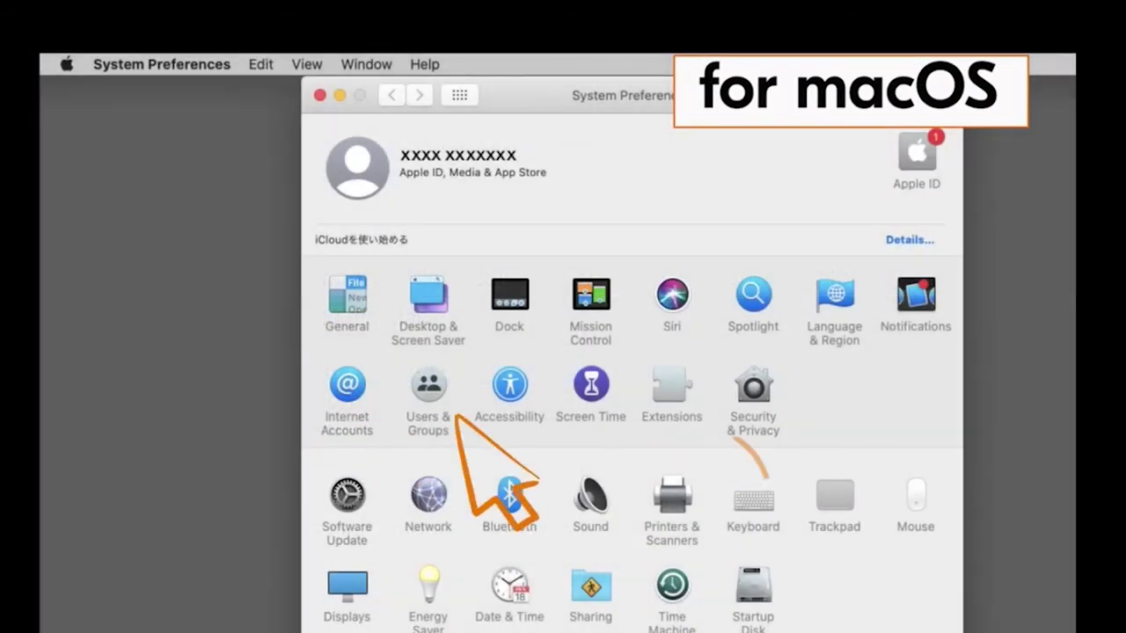
pyautogui.click(674, 501)
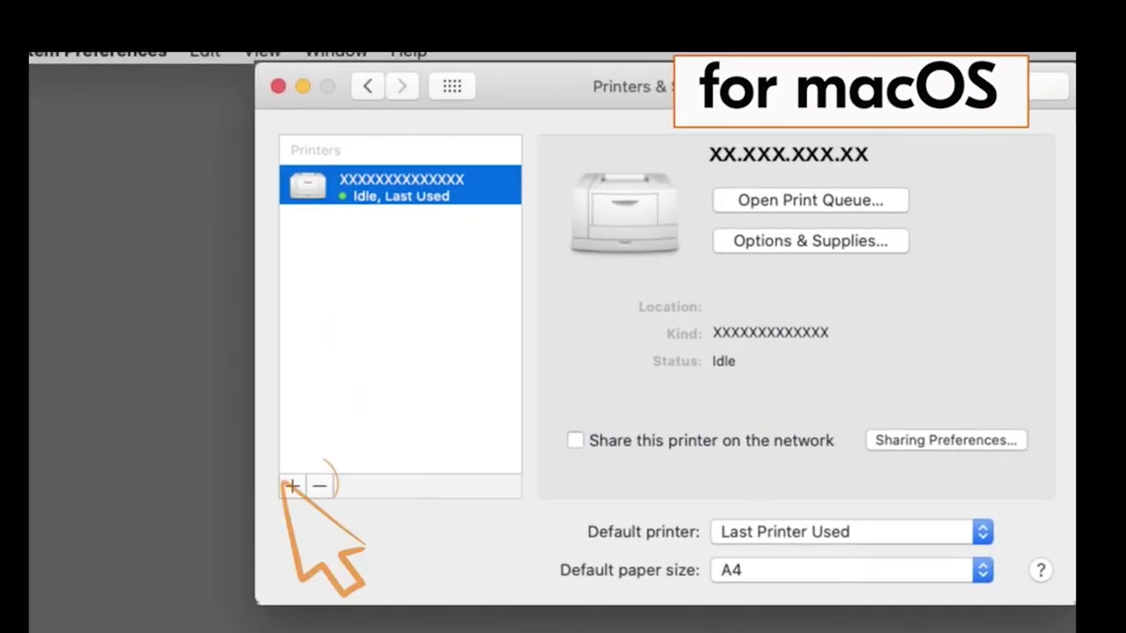
pyautogui.click(297, 478)
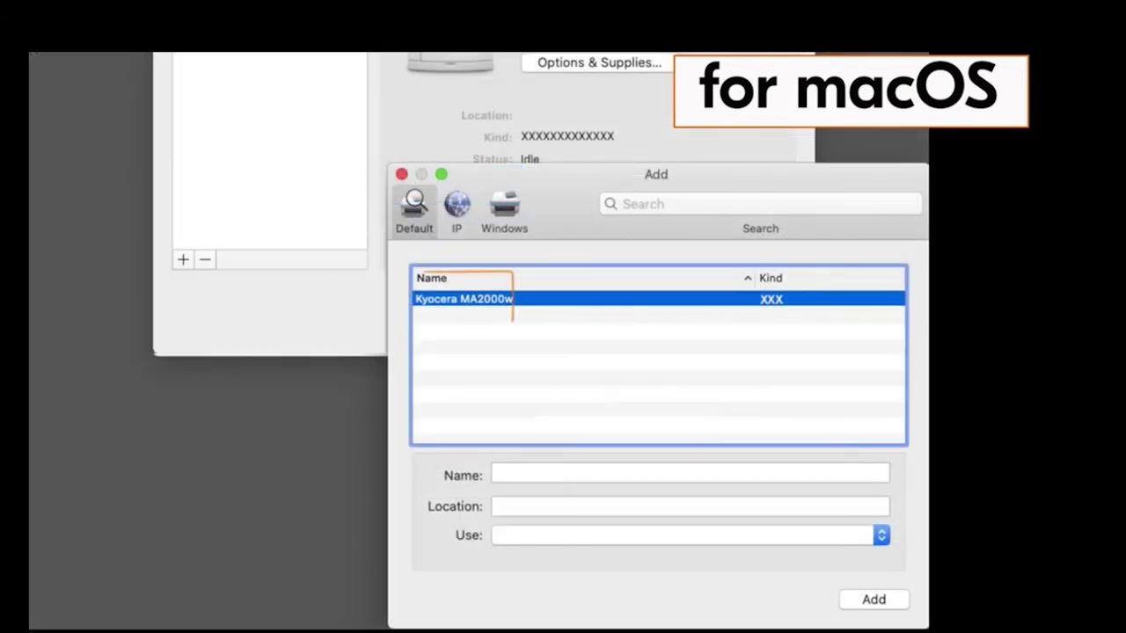